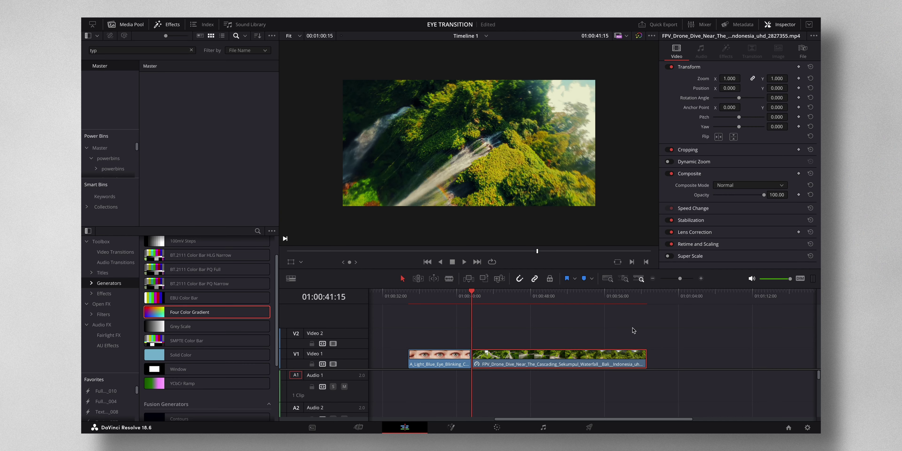
Step: Bypass colour grades and effects in the viewer and preview the eye close-up followed by the waterfall drone clip
left_click(639, 36)
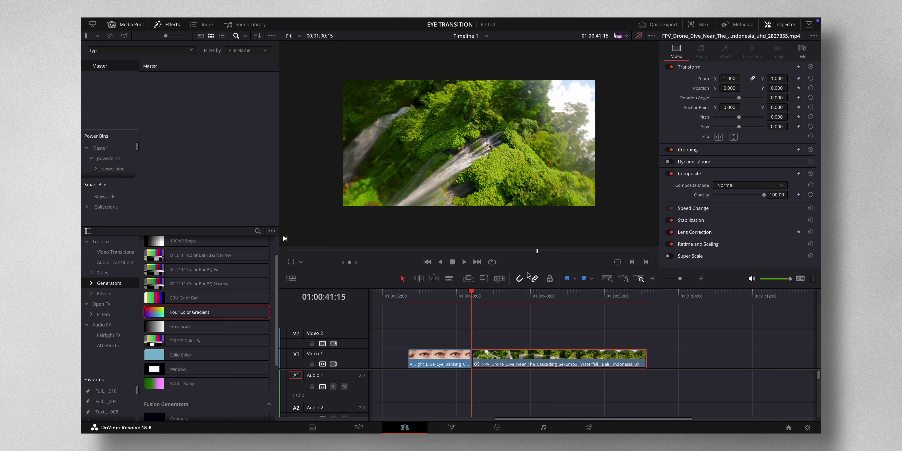
left_click_drag(421, 297, 414, 297)
key("space")
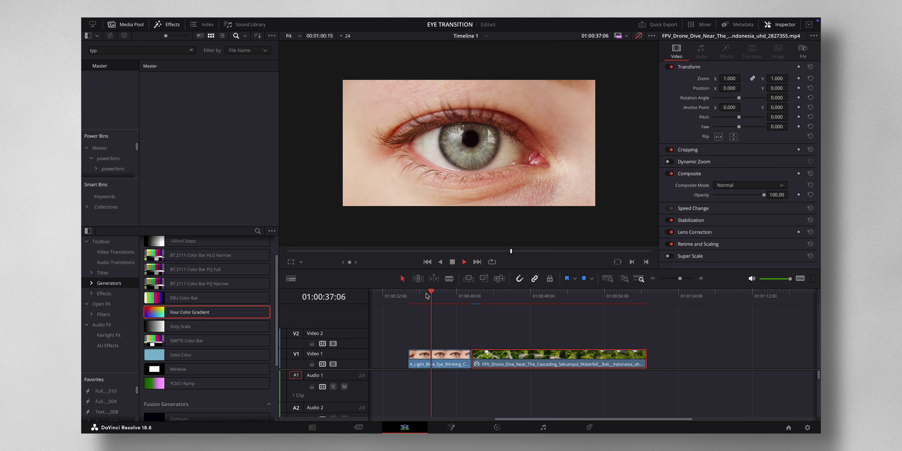
left_click(474, 294)
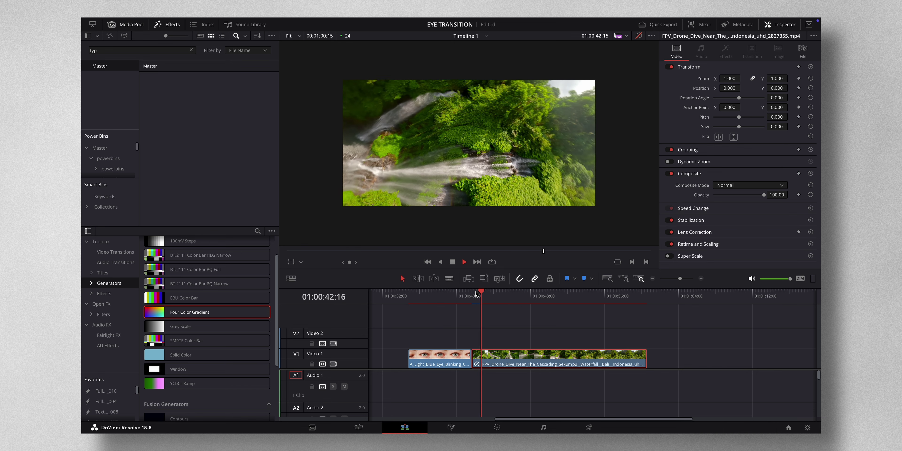
Step: Move the drone clip to Video 2 directly above the eye clip and split it at the eye clip's end, 01:00:41:15
left_click_drag(545, 359, 482, 343)
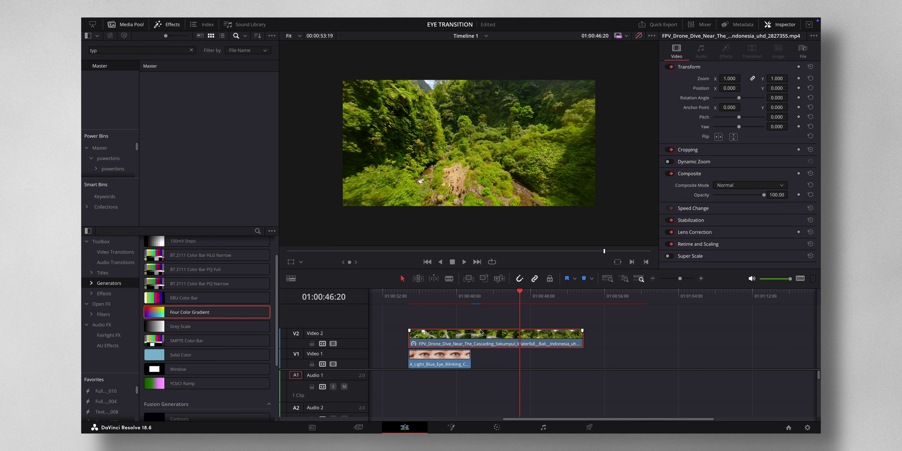
left_click(471, 296)
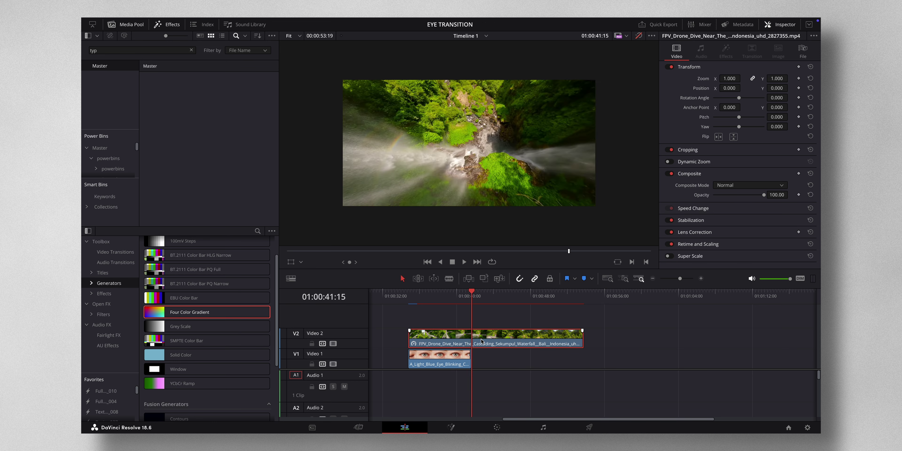
key("ctrl+b")
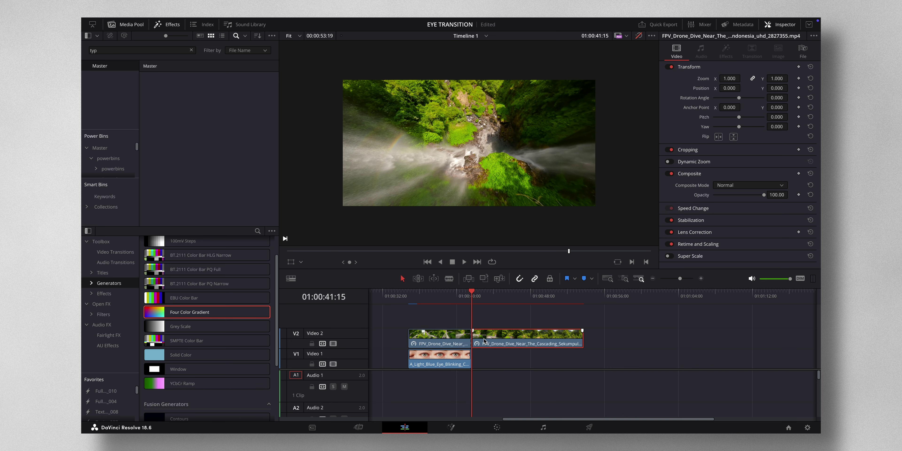
Step: Combine the eye clip and the drone segment above it into a new Fusion clip and open it on the Fusion page
left_click_drag(433, 319, 452, 355)
right_click(445, 340)
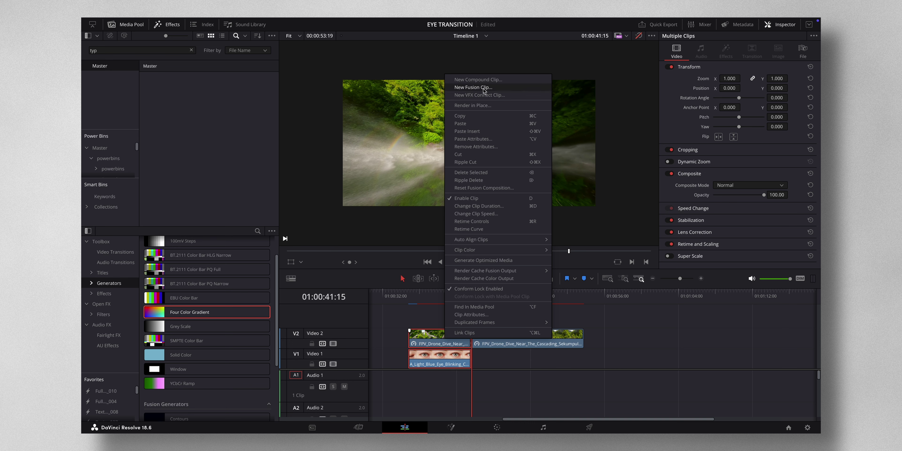
left_click(473, 87)
left_click(435, 295)
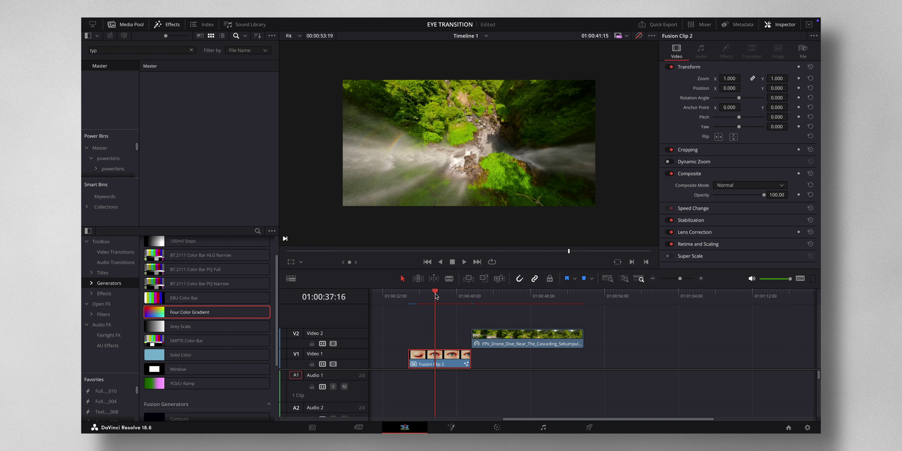
left_click(452, 428)
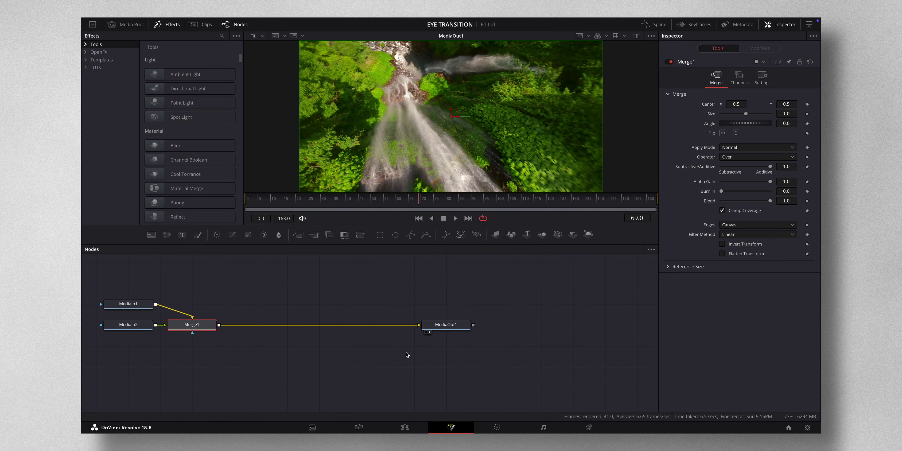
Step: Spread out the MediaIn and Merge nodes and display MediaIn1 beside the final output in a dual viewer
left_click_drag(192, 325, 207, 331)
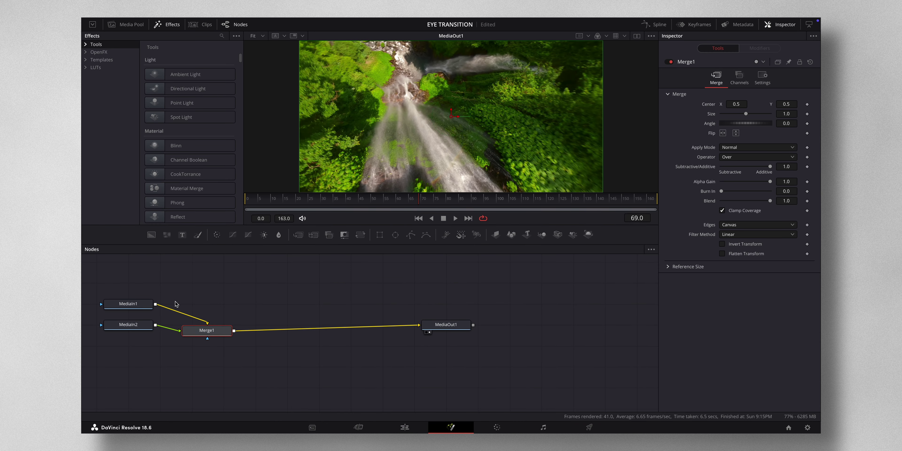
left_click_drag(143, 306, 211, 291)
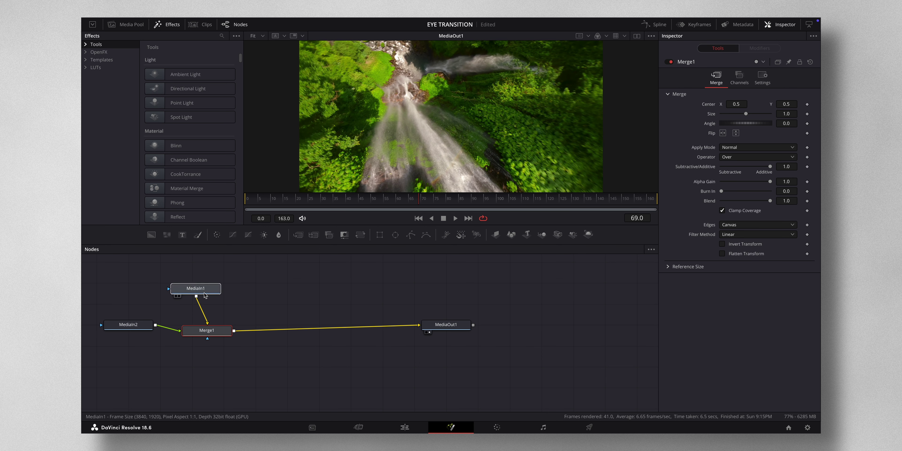
left_click_drag(143, 326, 136, 333)
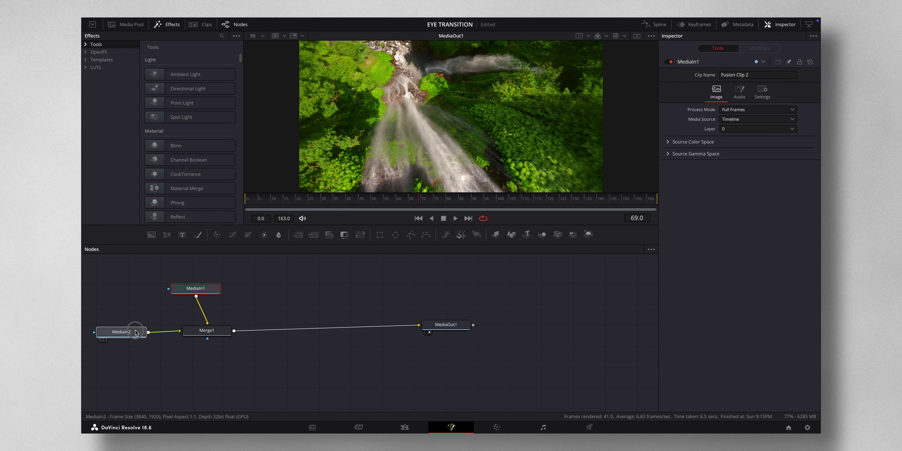
left_click(198, 290)
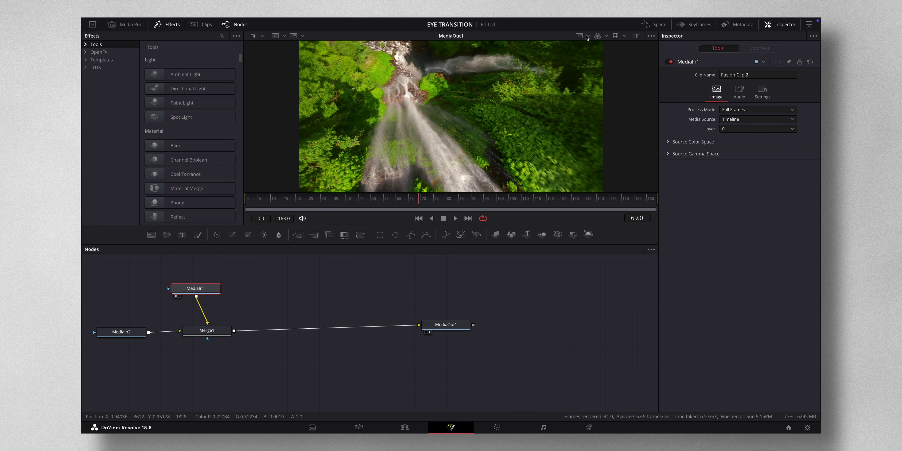
left_click(636, 35)
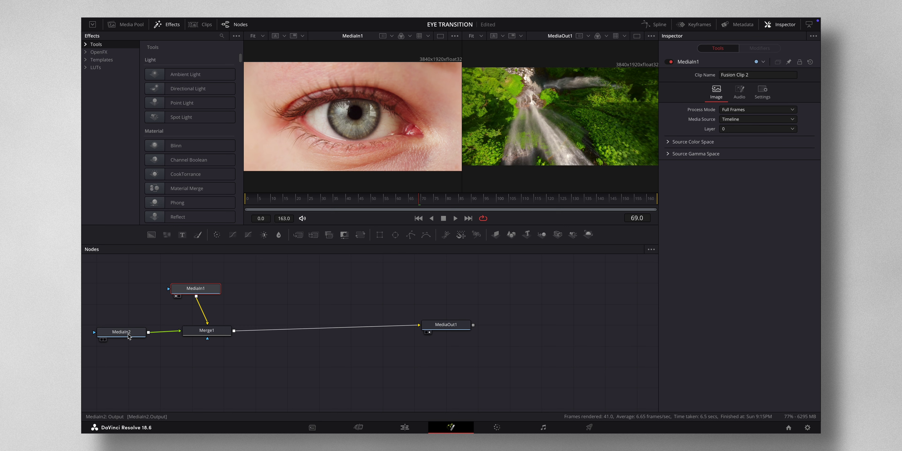
Step: Rename the MediaIn1 node as eyeball
right_click(197, 291)
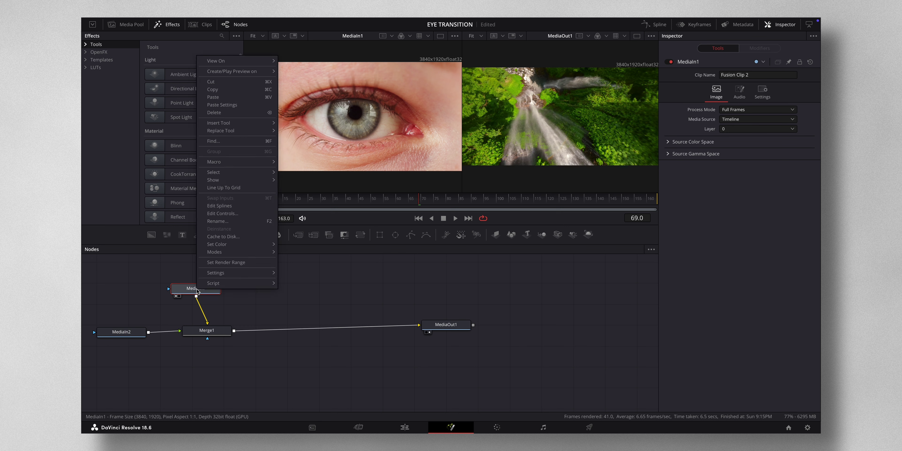
left_click(243, 225)
type("eyebal")
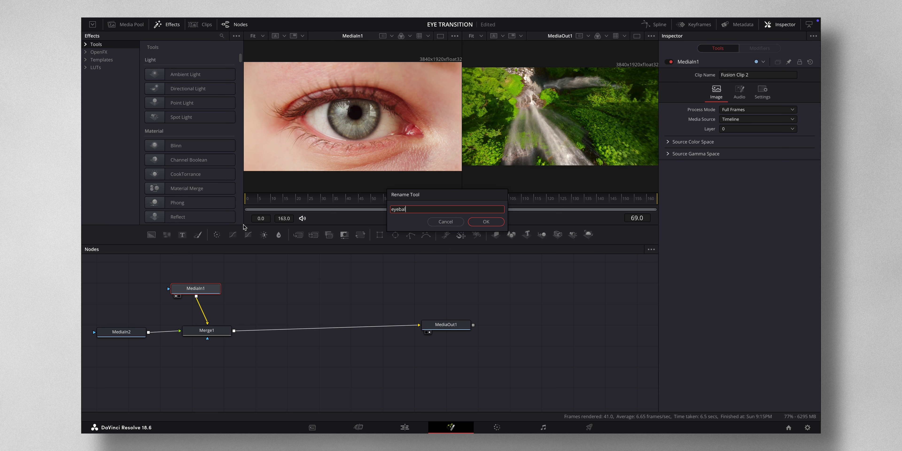
left_click(486, 222)
Step: Rename the MediaIn2 node as droneshot
left_click(125, 333)
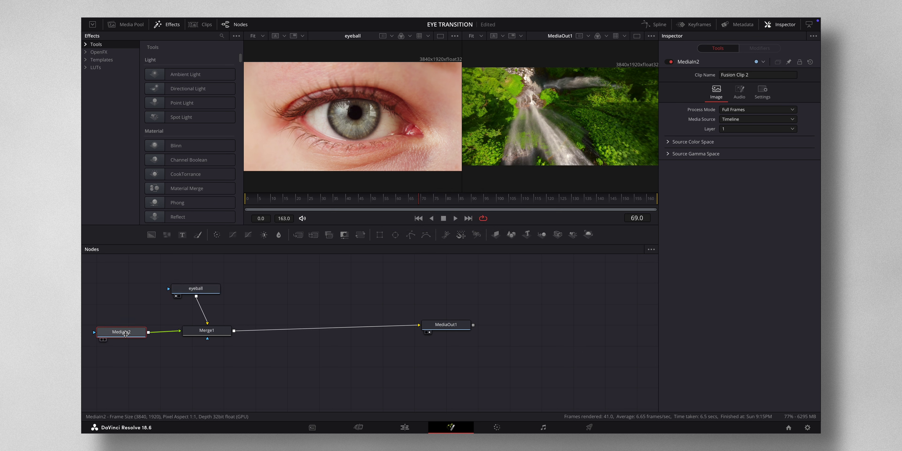
right_click(126, 332)
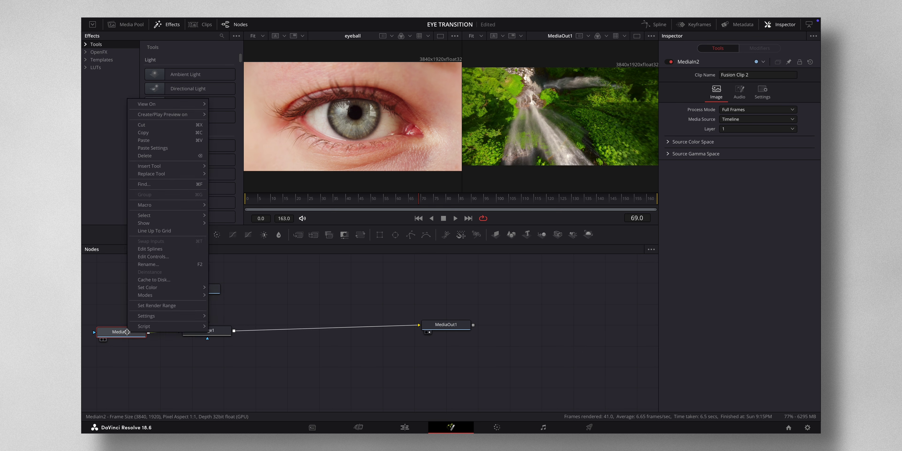
left_click(161, 265)
type("dro")
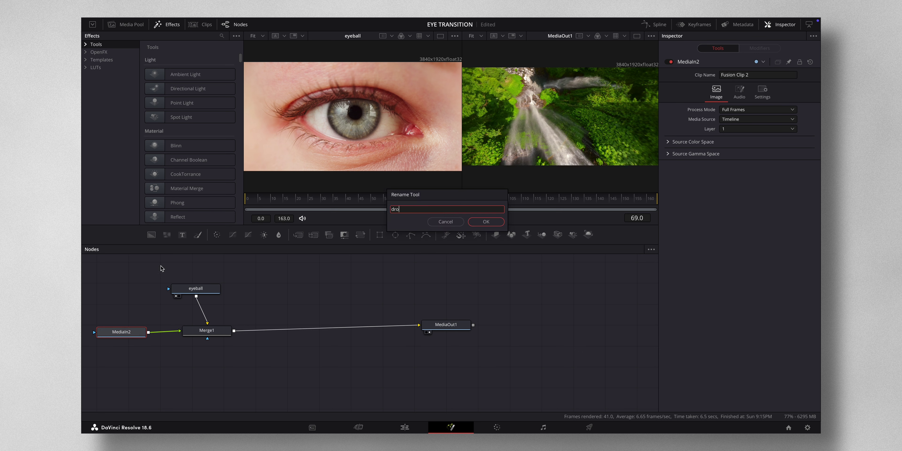
type("neshot")
left_click(486, 222)
Step: Align the eyeball node above Merge1 and swap Merge1's background and foreground inputs so the eye covers the drone shot
left_click_drag(219, 331, 227, 332)
left_click_drag(200, 288, 220, 285)
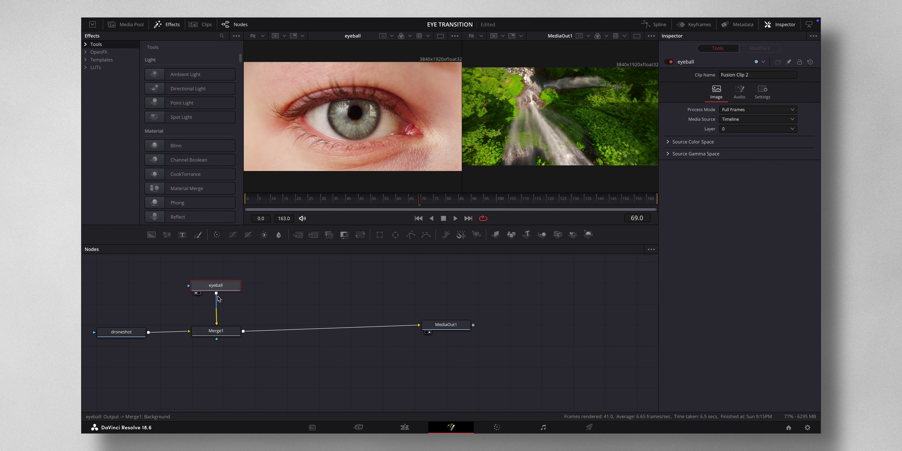
left_click(222, 332)
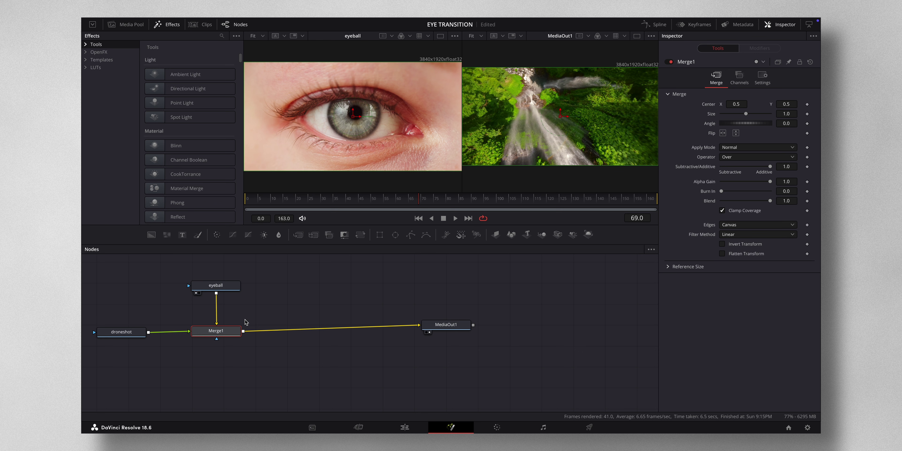
key("super+t")
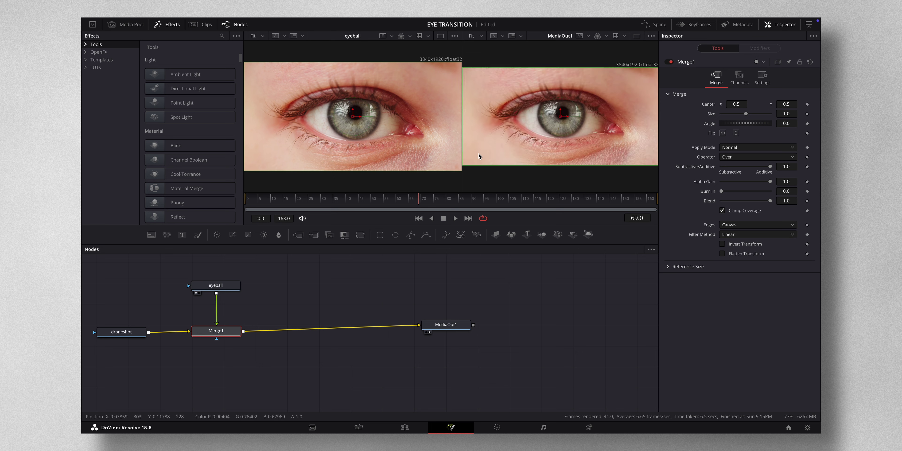
Step: Return to a single viewer, line MediaOut1 up with Merge1, and shift the whole node tree to free space above it
left_click(637, 36)
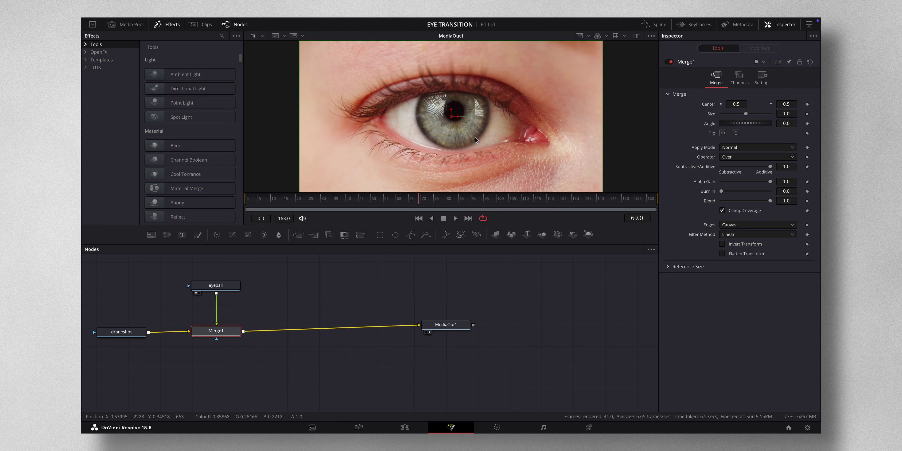
left_click_drag(446, 325, 474, 332)
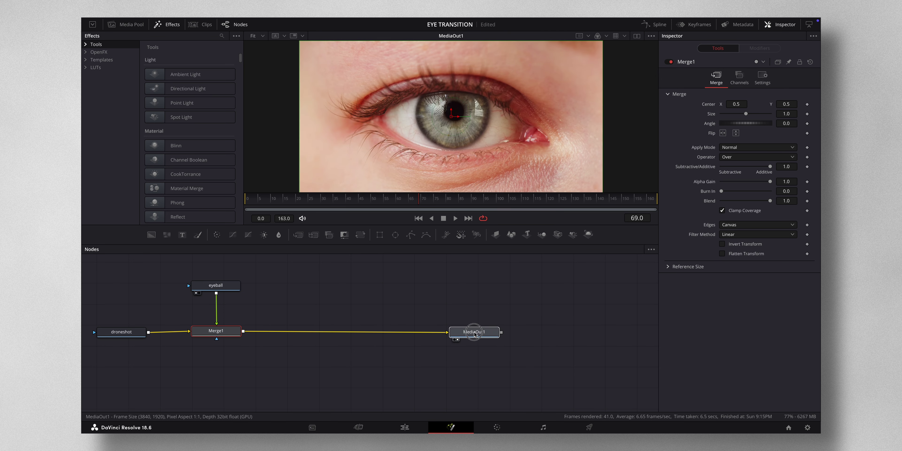
left_click_drag(101, 274, 487, 365)
left_click_drag(484, 337, 551, 382)
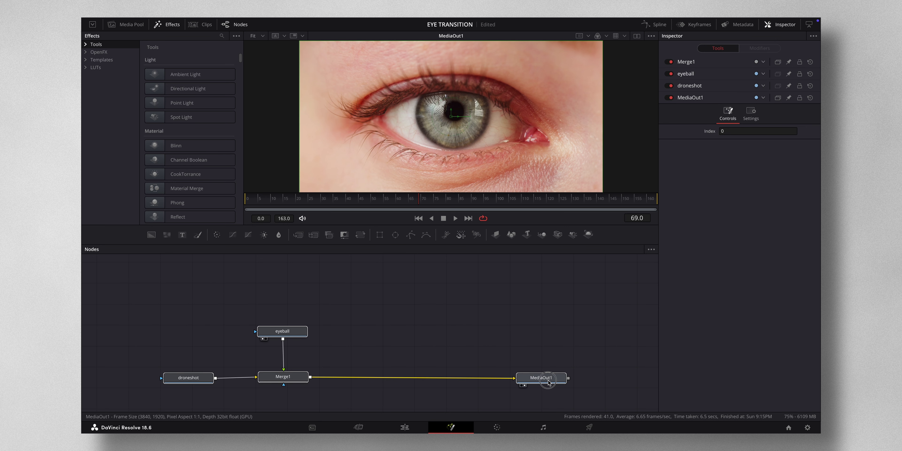
Step: Add a Planar Tracker node between the eyeball node and Merge1
left_click(289, 333)
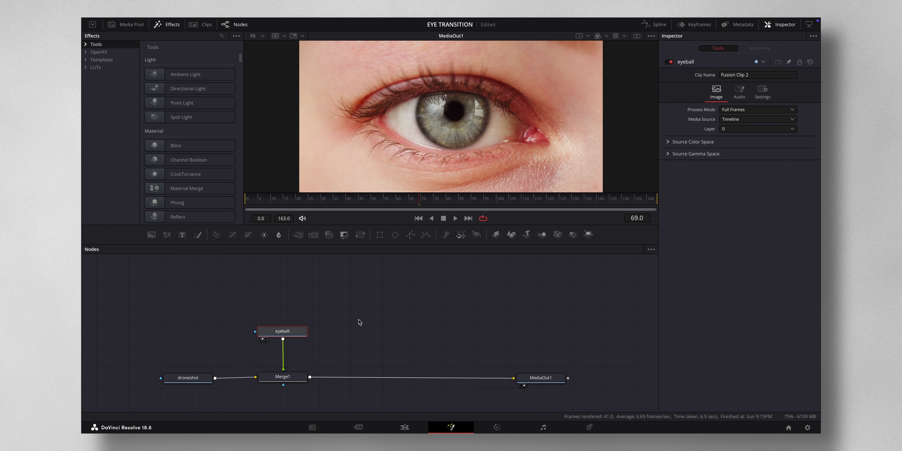
key("shift+space")
type("tran")
key("BackSpace")
key("BackSpace")
key("BackSpace")
key("BackSpace")
type("pl")
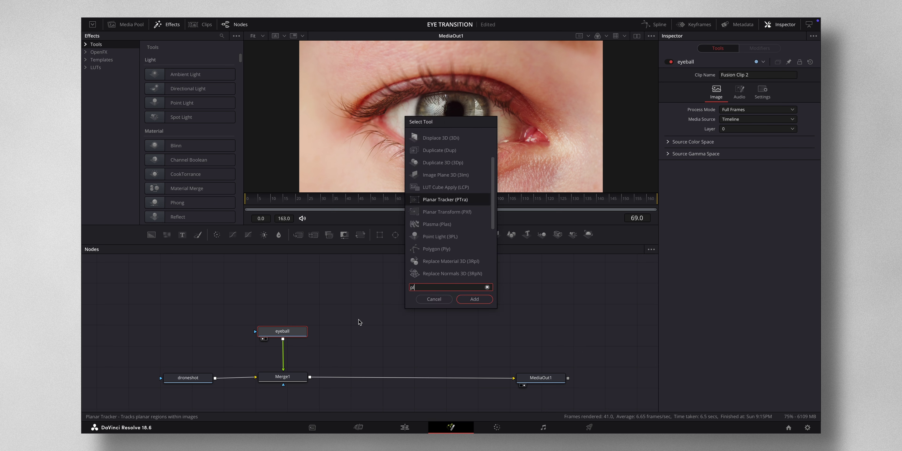
left_click(467, 200)
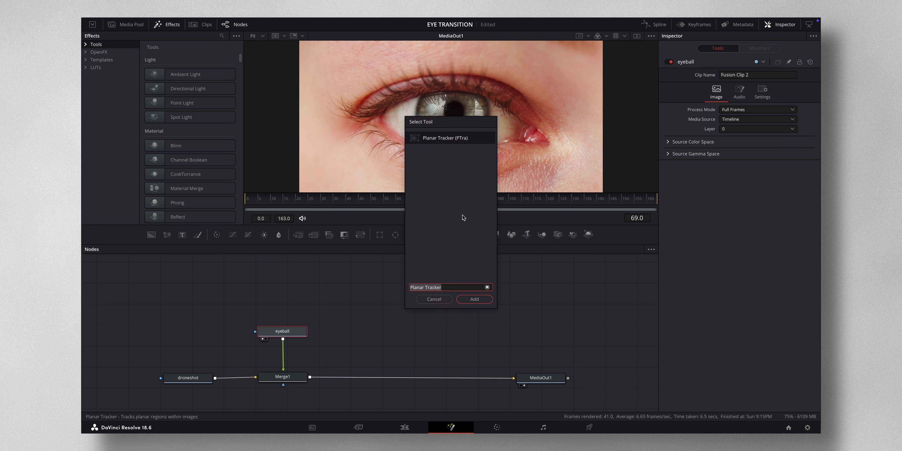
left_click(475, 300)
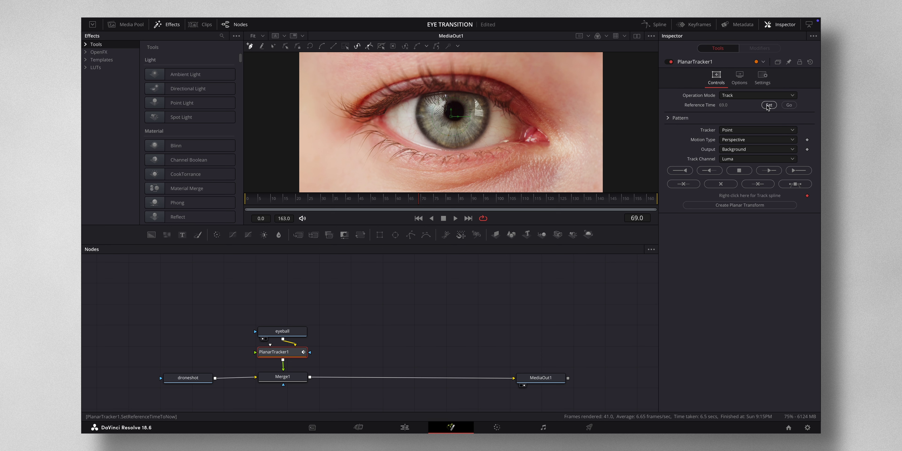
Step: Set the planar tracker's motion type to Translation, Rotation and outline the lower half of the iris as the tracking area
left_click(742, 141)
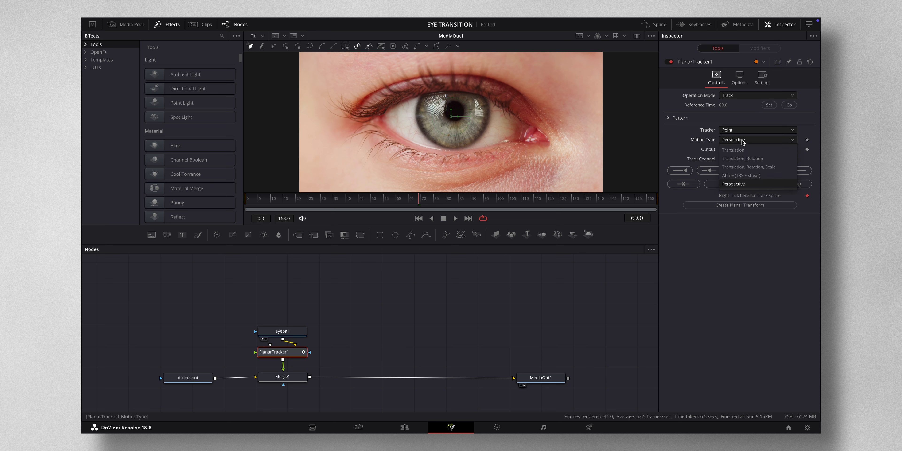
left_click(743, 159)
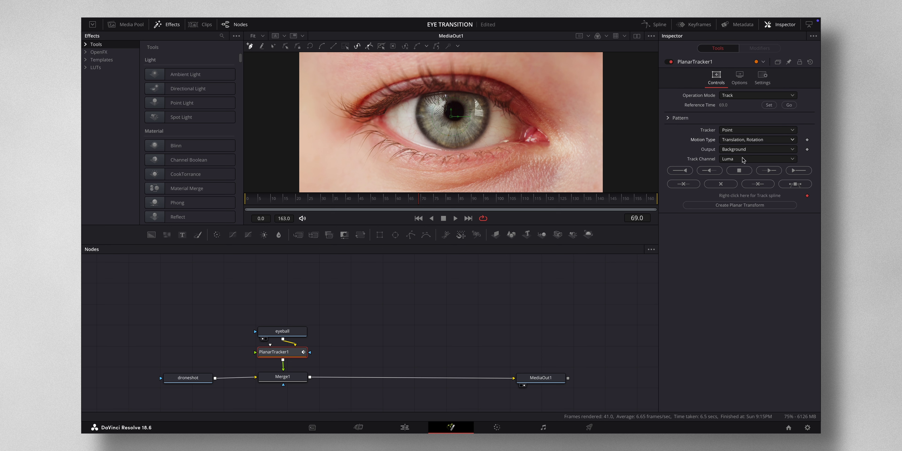
left_click(417, 120)
left_click(421, 129)
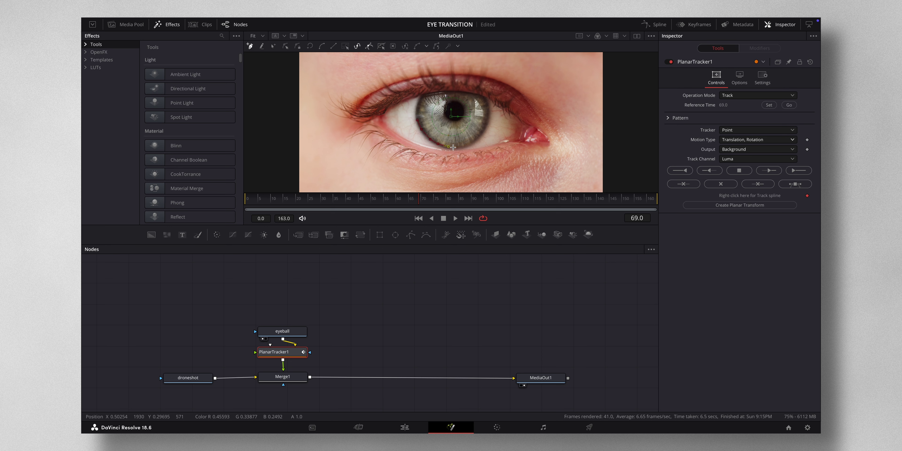
left_click(479, 137)
left_click(489, 126)
left_click(487, 118)
left_click(467, 119)
left_click(437, 120)
left_click(423, 120)
left_click(417, 120)
Step: Track the iris forward to the end of the clip, return to frame 69, and track it backward to the start
left_click(793, 171)
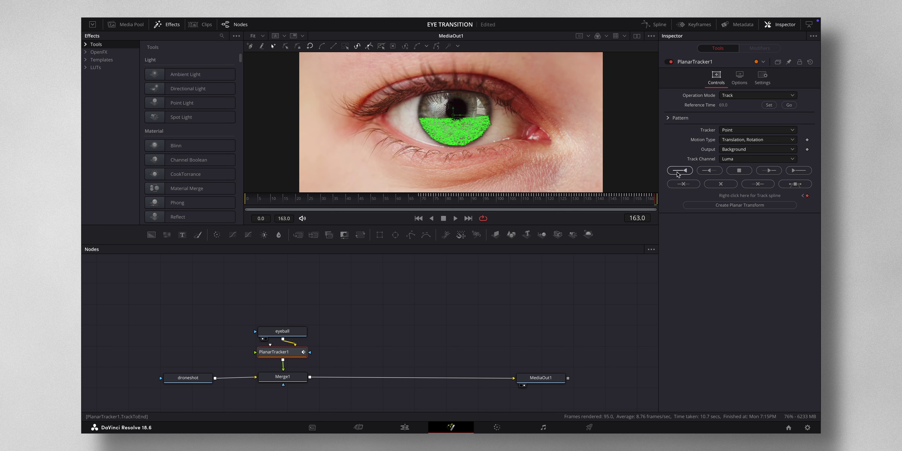
left_click(420, 204)
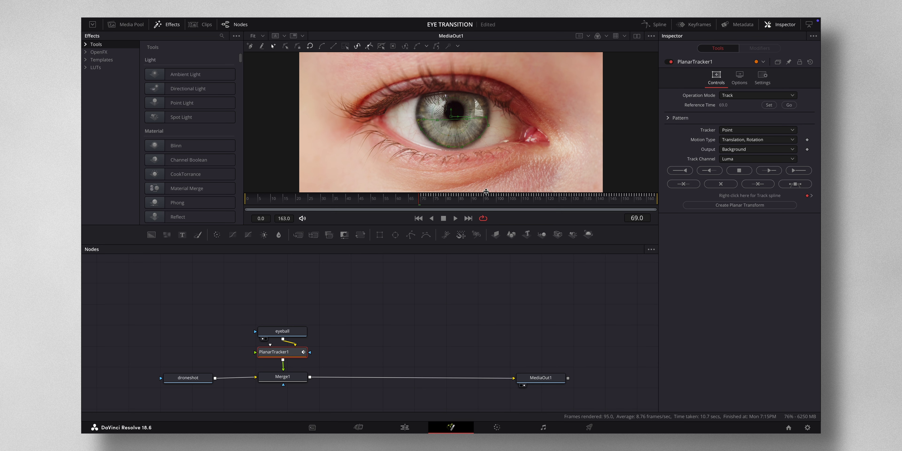
left_click(676, 172)
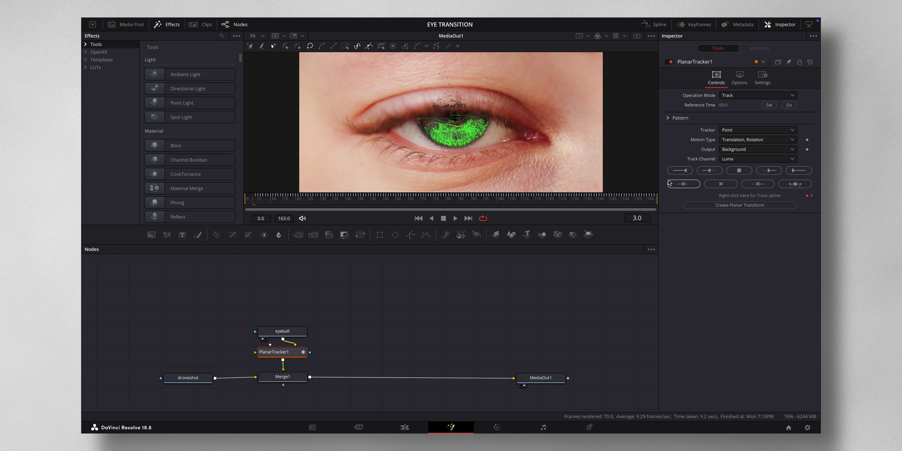
Step: Create a Planar Transform node from the iris tracking data and delete the planar tracker from the node tree
left_click(741, 206)
left_click_drag(121, 284, 182, 318)
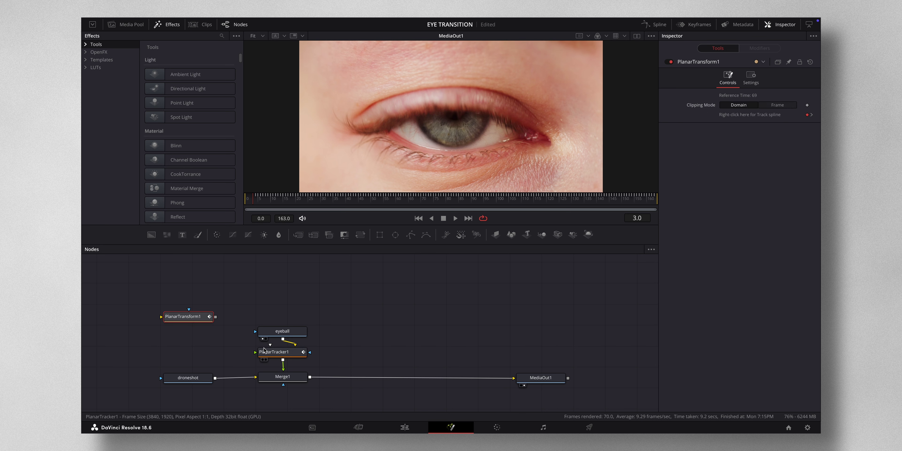
left_click(281, 354)
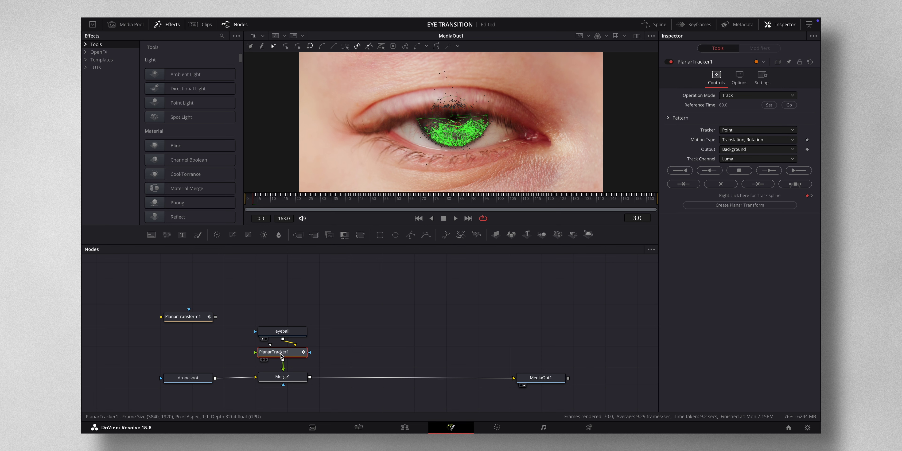
key("Delete")
Step: Connect the Planar Transform to the eyeball node's mask input and place it directly above that node
left_click_drag(217, 318, 286, 332)
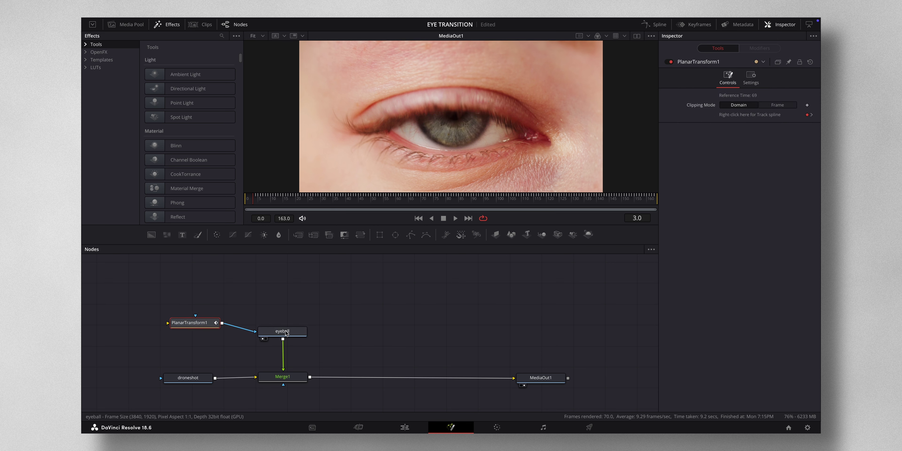
left_click_drag(200, 323, 286, 307)
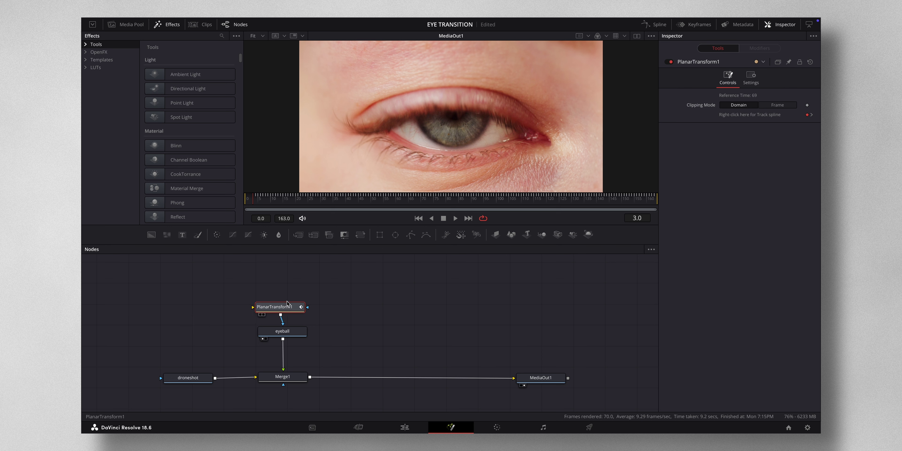
Step: At frame 54, add an inverted ellipse mask feeding into the Planar Transform and place it above that node
left_click_drag(283, 204, 382, 204)
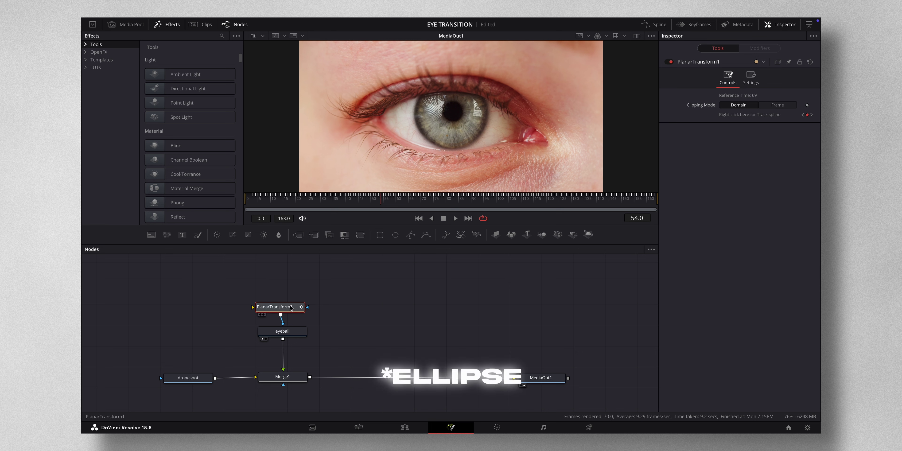
left_click(396, 239)
left_click_drag(281, 286, 253, 308)
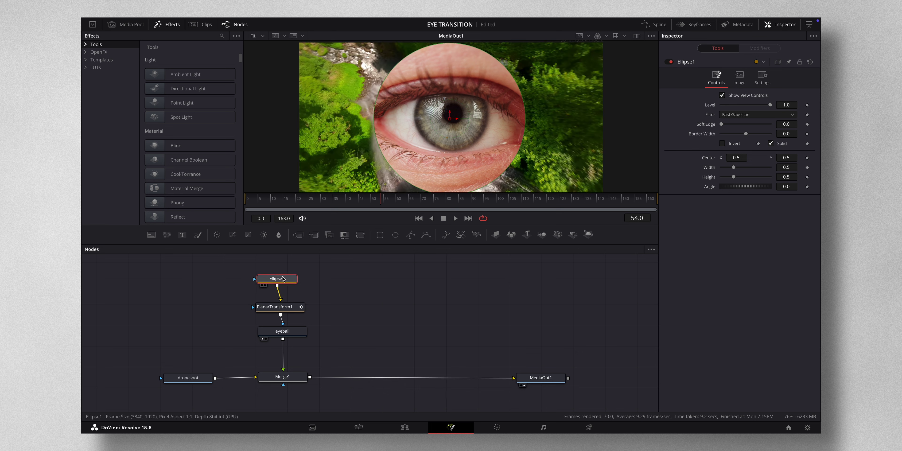
left_click_drag(282, 279, 285, 282)
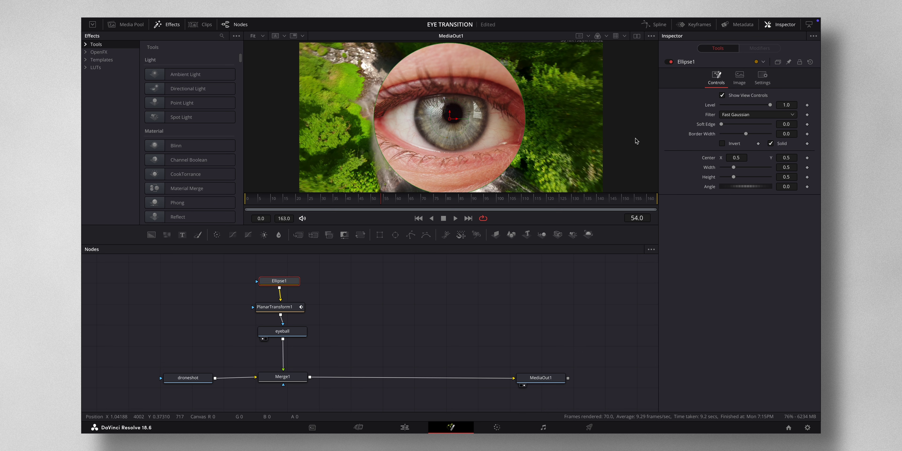
left_click(722, 143)
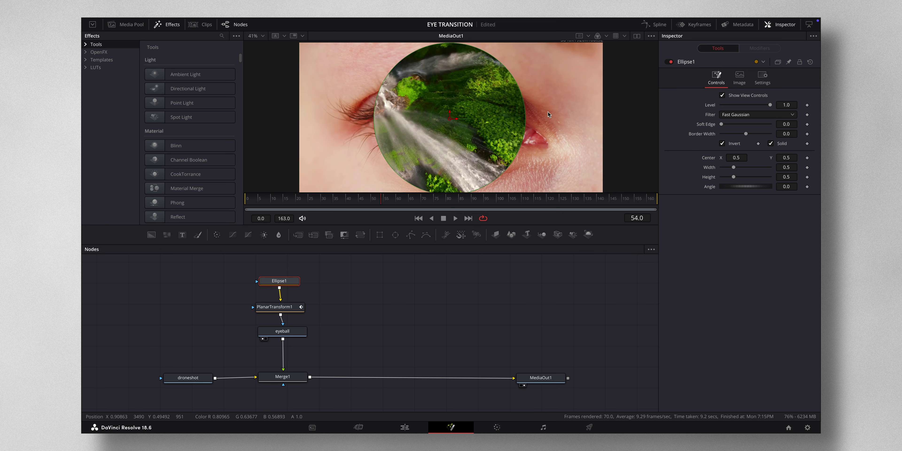
Step: Fit the ellipse mask to the iris with width 0.263, height 0.233 and center X 0.505, Y 0.474
left_click_drag(735, 170, 734, 170)
scroll(788, 179, "down", 8)
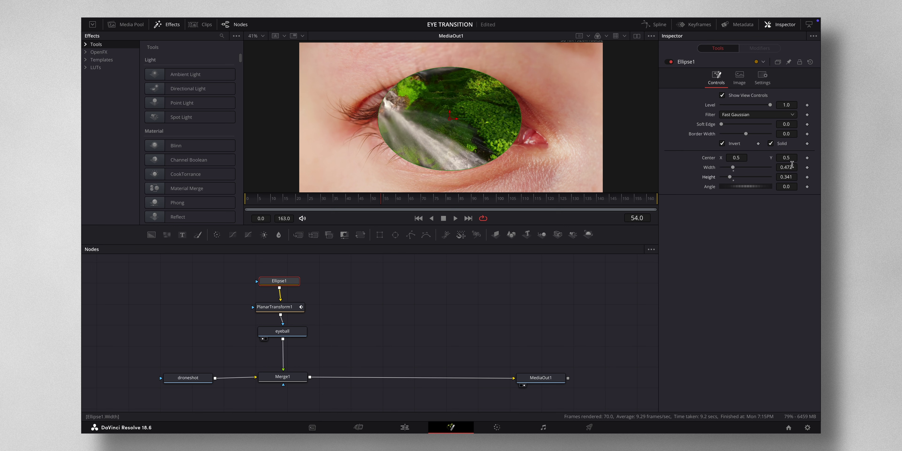
scroll(791, 167, "down", 7)
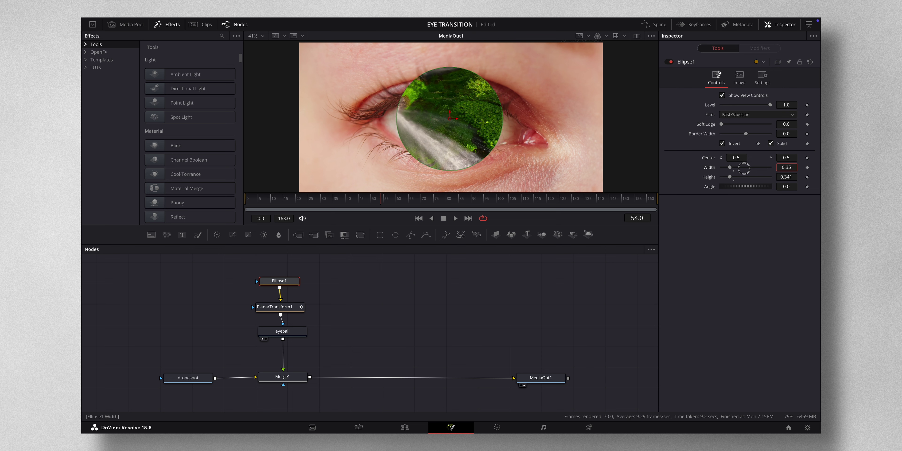
scroll(792, 177, "down", 7)
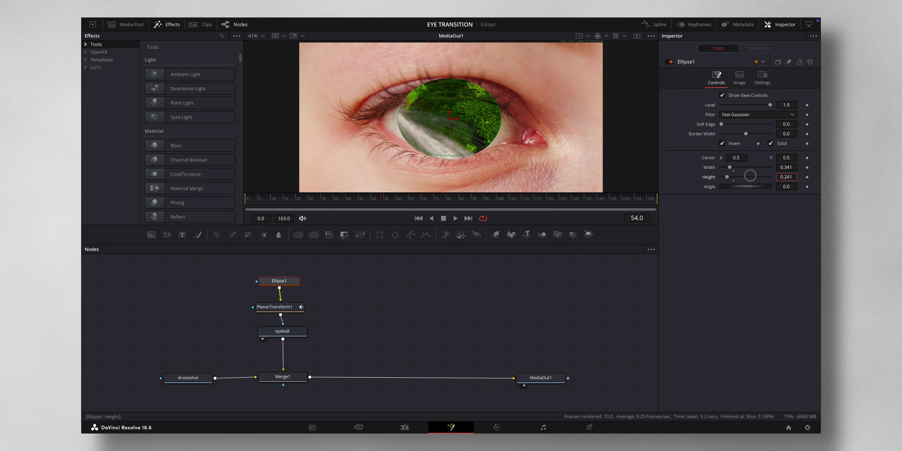
scroll(793, 167, "down", 5)
scroll(753, 168, "up", 1)
scroll(736, 158, "up", 2)
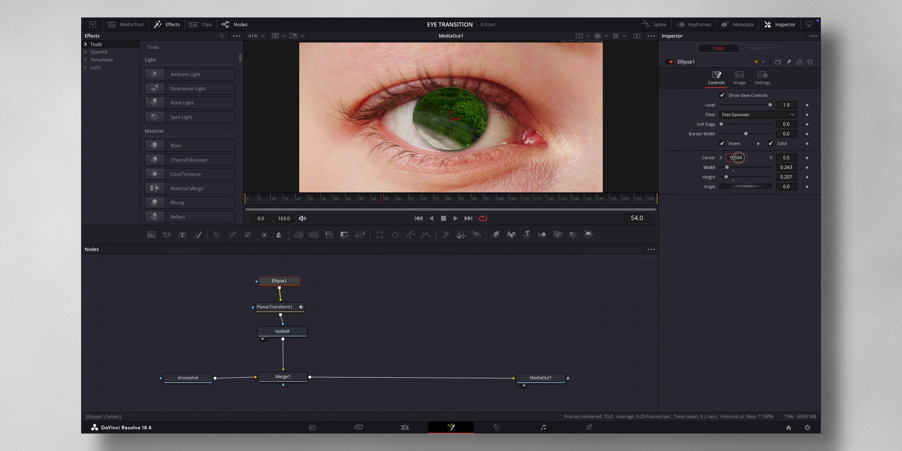
scroll(738, 157, "down", 1)
scroll(791, 177, "down", 1)
scroll(788, 176, "up", 1)
scroll(786, 167, "down", 1)
scroll(786, 167, "up", 4)
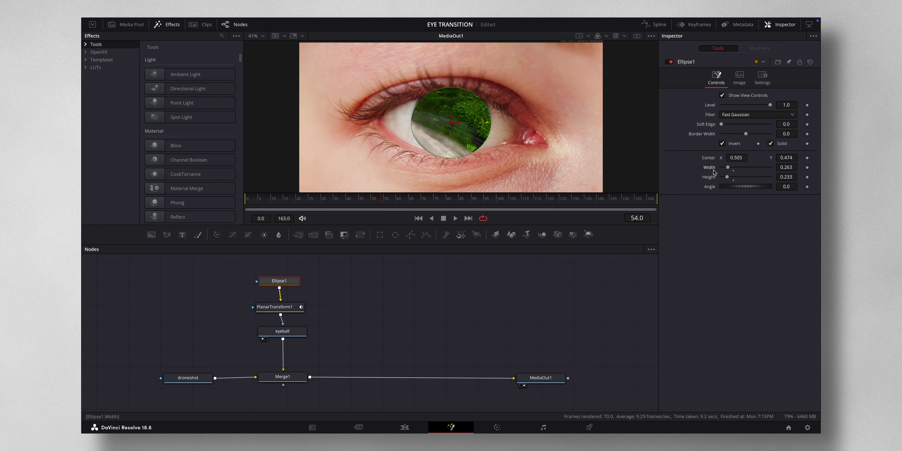
Step: Go to frame 144 and raise the ellipse mask's soft edge to about 0.0034
left_click_drag(382, 203, 607, 204)
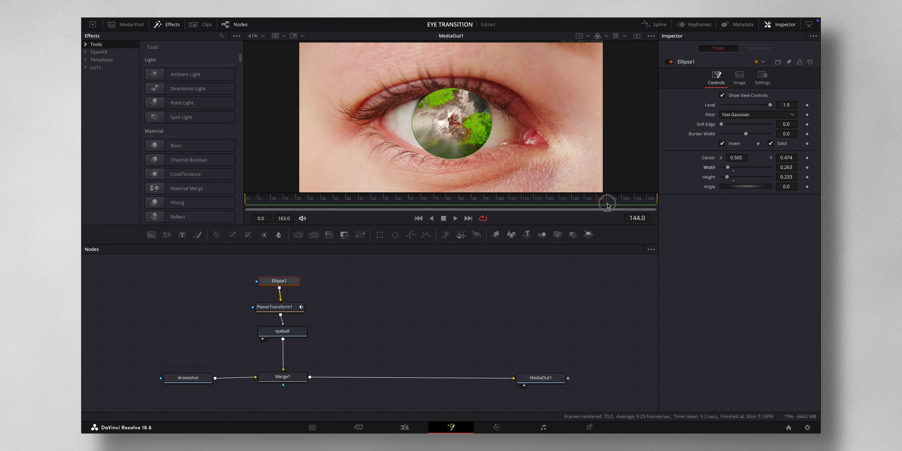
left_click(790, 124)
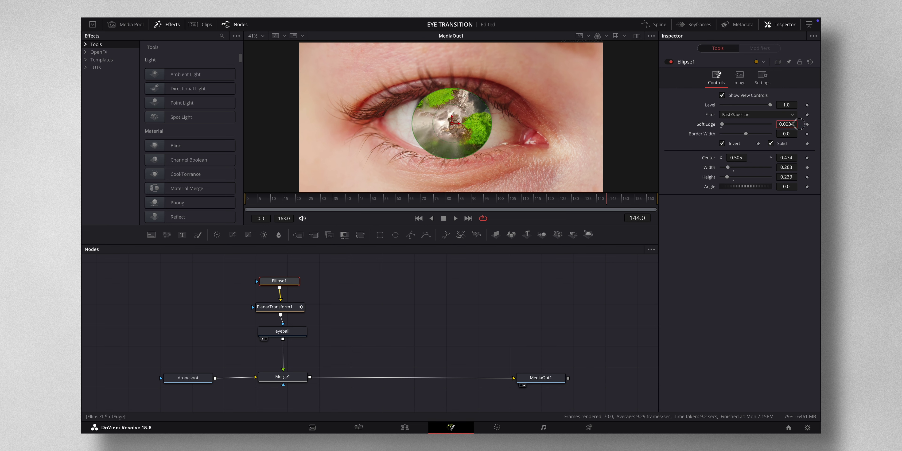
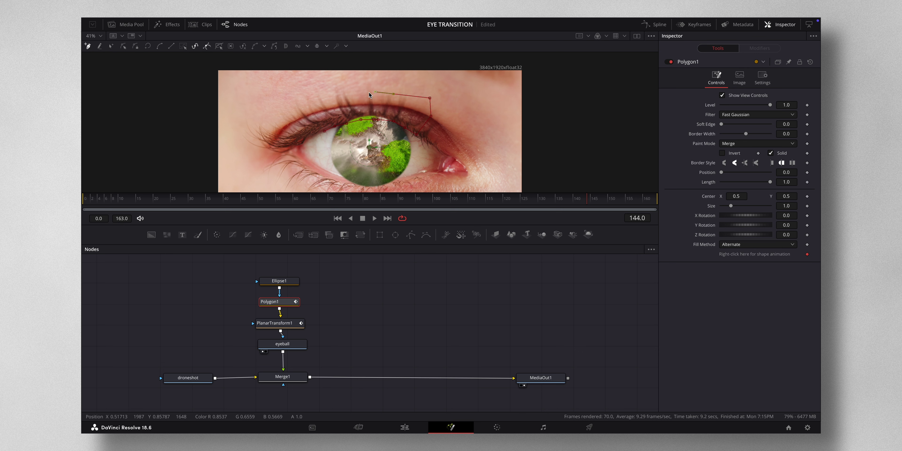
Step: Complete the polygon mask outline around the upper eyelid above the iris and set its soft edge to 0.0053
left_click(322, 94)
left_click(303, 102)
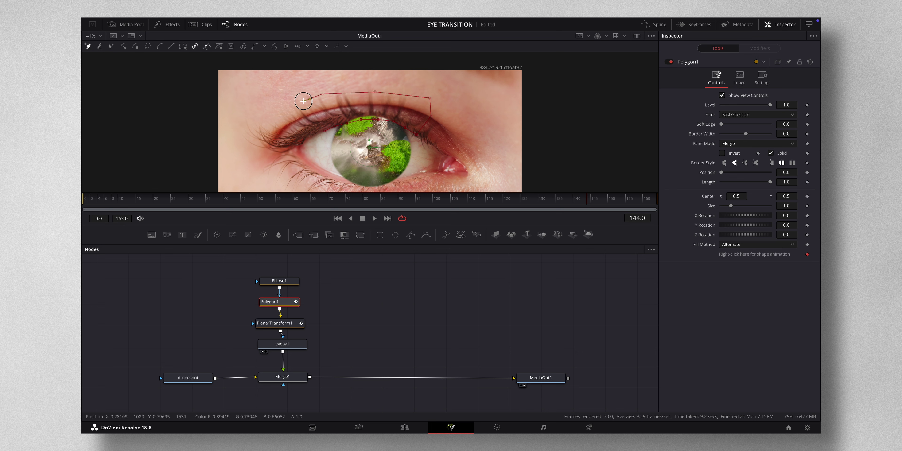
left_click(324, 132)
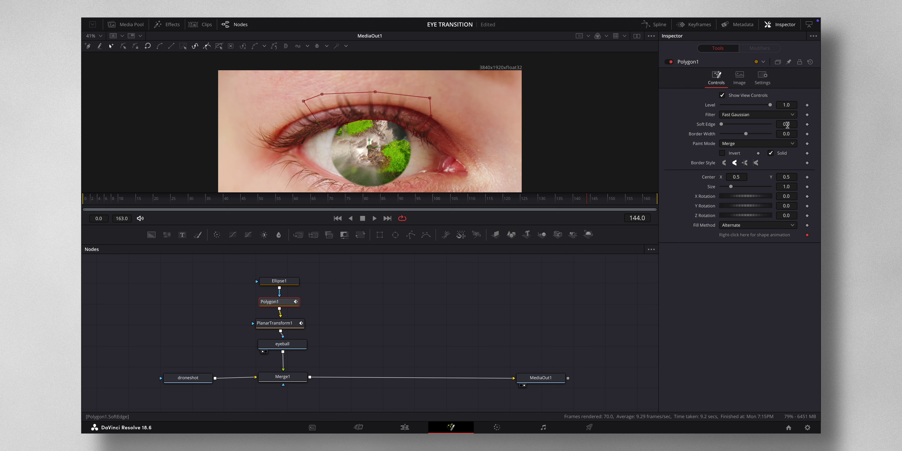
left_click_drag(787, 125, 805, 124)
Step: Refine the polygon's lower points so its edge follows the upper lash line over the iris at frame 144
left_click_drag(303, 120, 429, 144)
left_click(101, 37)
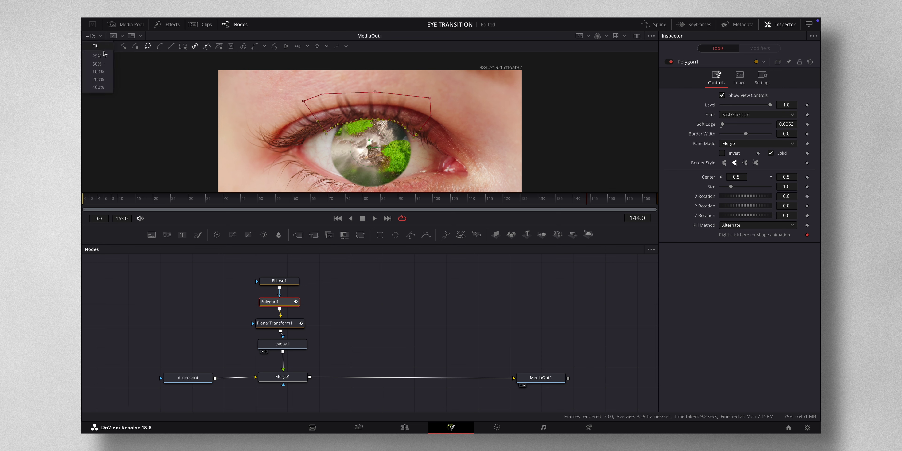
left_click(104, 75)
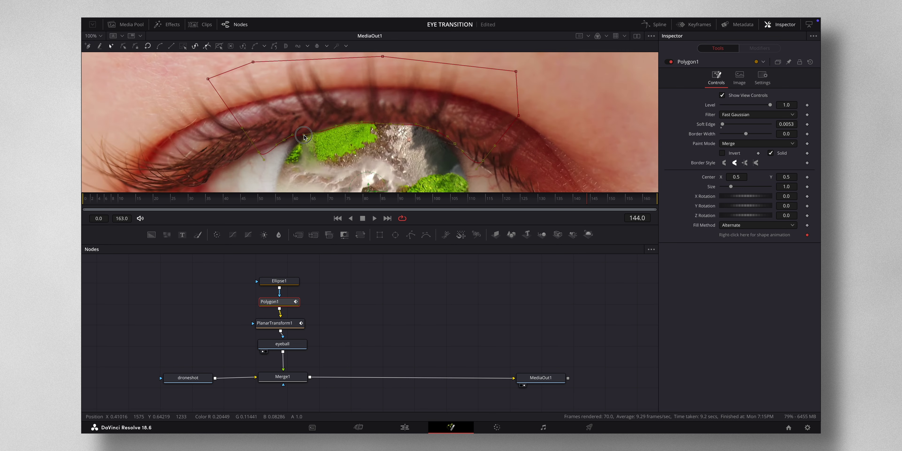
left_click_drag(314, 135, 314, 135)
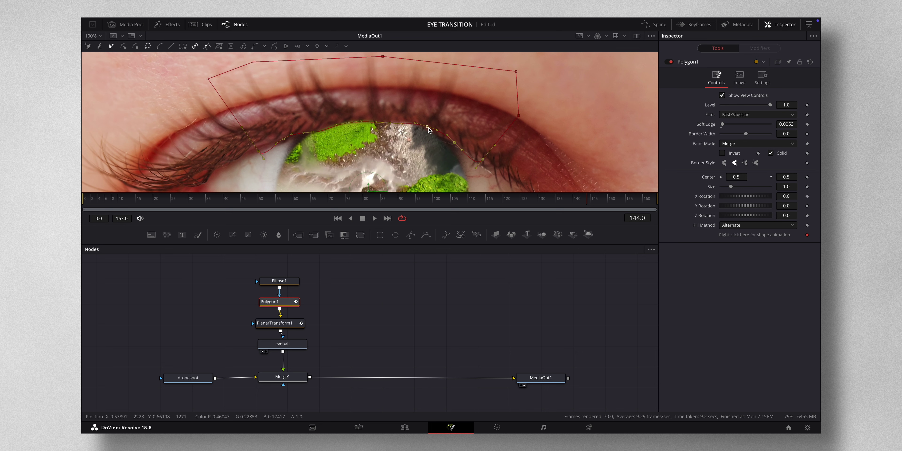
left_click_drag(429, 128, 426, 130)
Step: At frame 108, adjust the polygon mask to match the upper eyelid and keyframe its shape
left_click(99, 36)
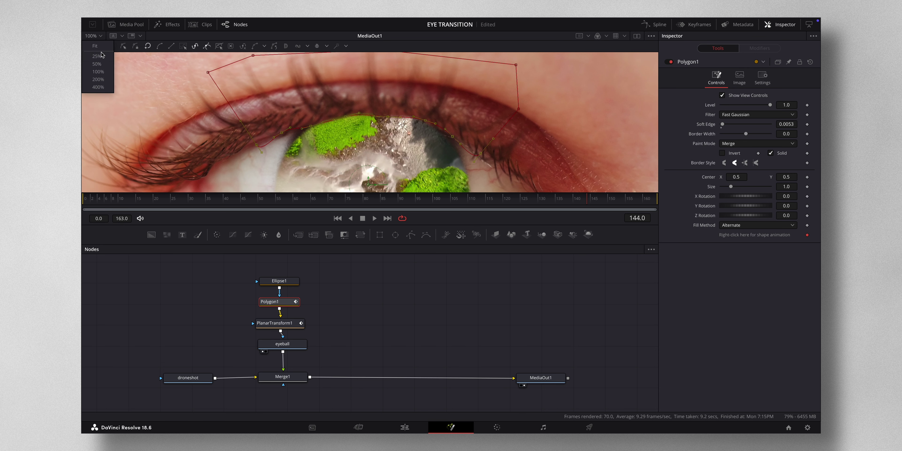
left_click(99, 64)
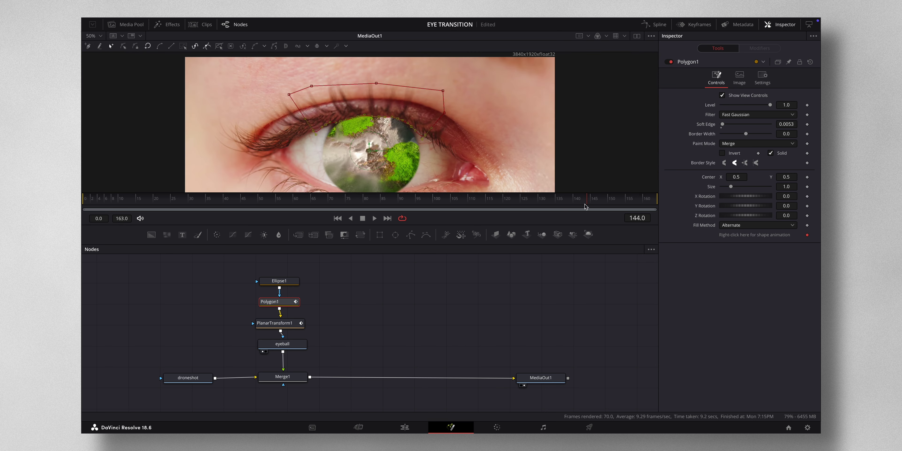
left_click_drag(588, 203, 461, 203)
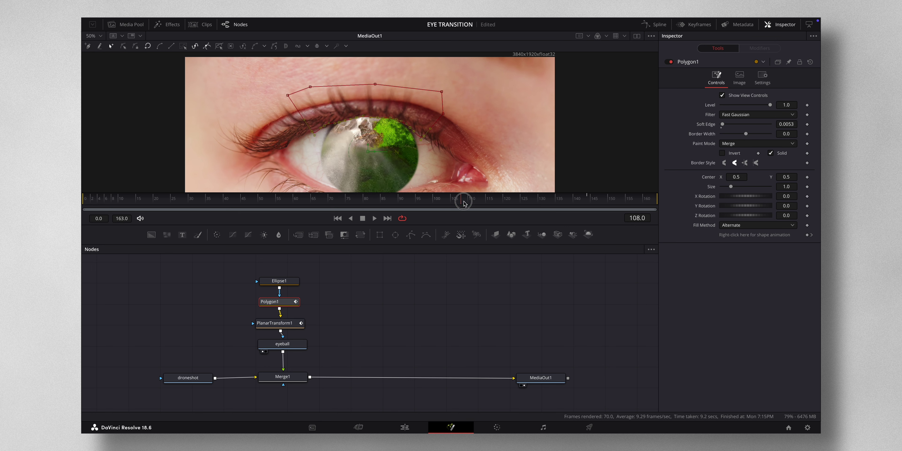
scroll(412, 148, "down", 1)
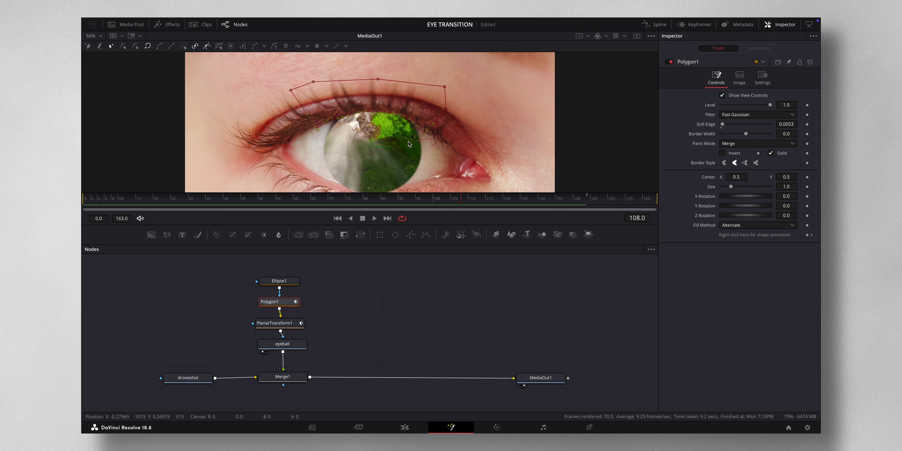
left_click(392, 119)
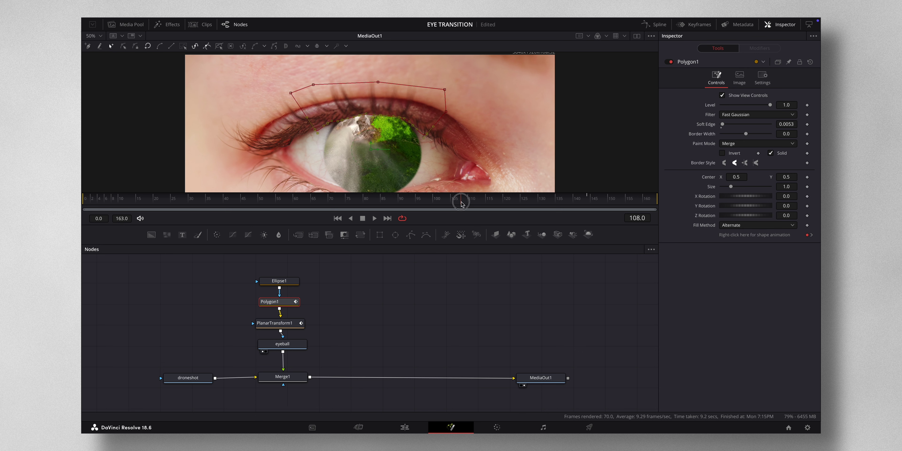
Step: At frame 21, nudge the polygon's lower edge to line up with the upper eyelid
left_click_drag(461, 203, 156, 206)
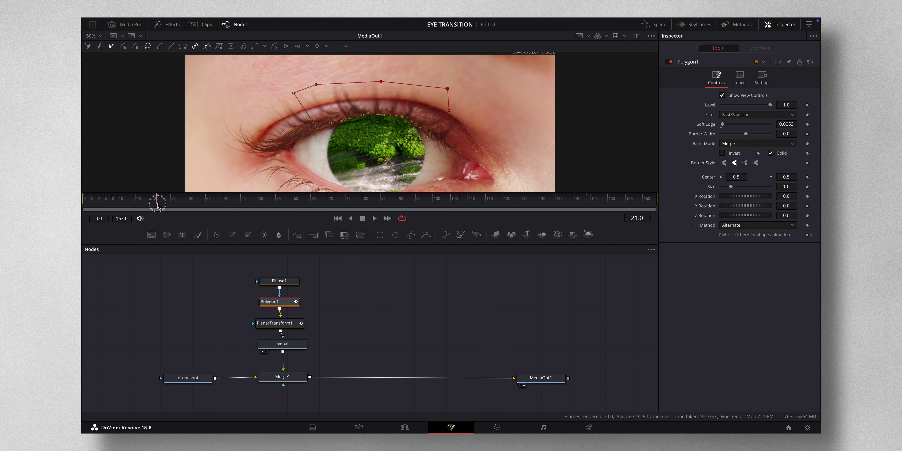
left_click(100, 36)
left_click(98, 72)
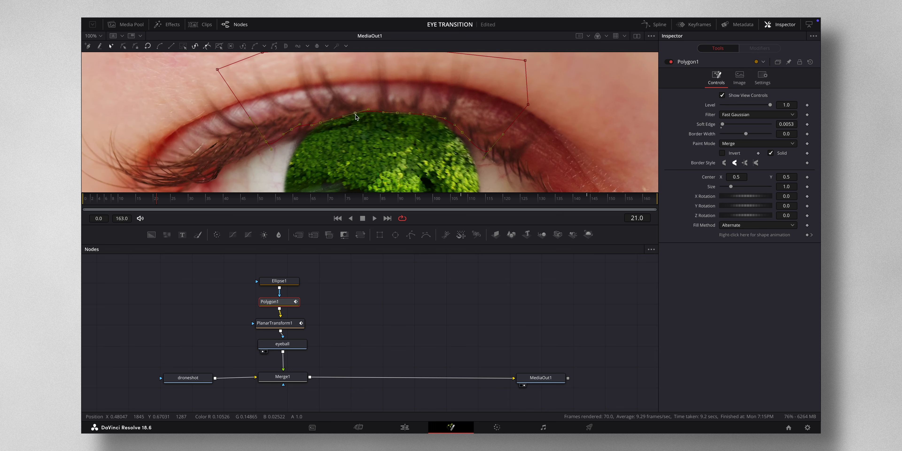
left_click_drag(369, 111, 368, 113)
Step: Work backward frame by frame from frame 21 to frame 2, keyframing the polygon mask to follow the closing eyelid
key("Left")
key("Left")
key("Left")
key("Left")
key("Left")
key("Left")
key("Left")
key("Left")
key("Left")
key("Left")
key("Left")
key("Left")
key("Left")
key("Left")
key("Left")
key("Left")
key("Left")
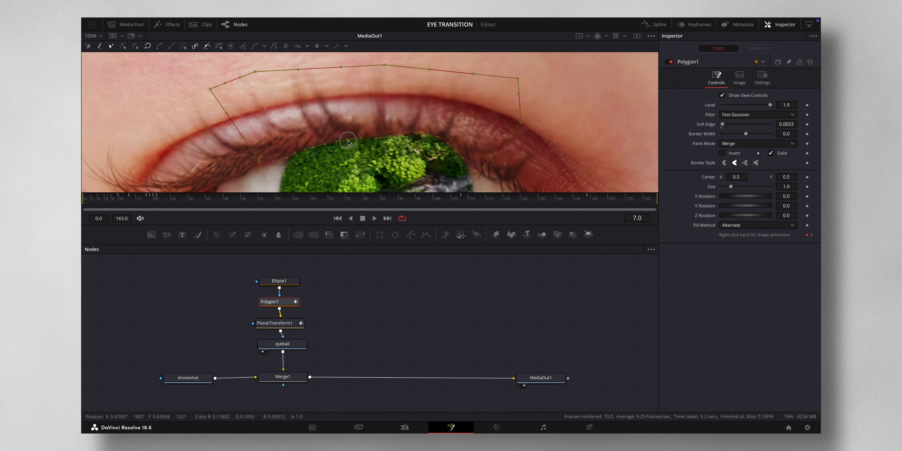
key("Left")
key("Left")
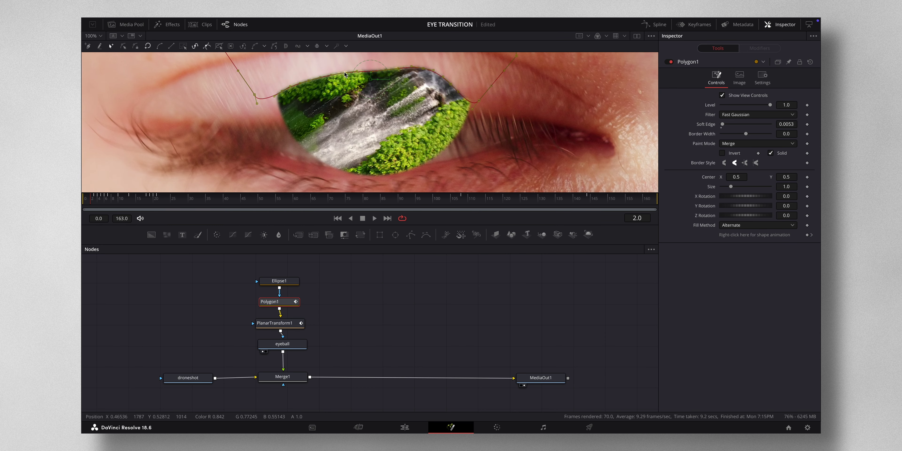
Step: At frame 2, move and reshape the polygon mask so the closed eyelid fully hides the drone shot
left_click_drag(343, 75, 464, 48)
scroll(438, 104, "up", 2)
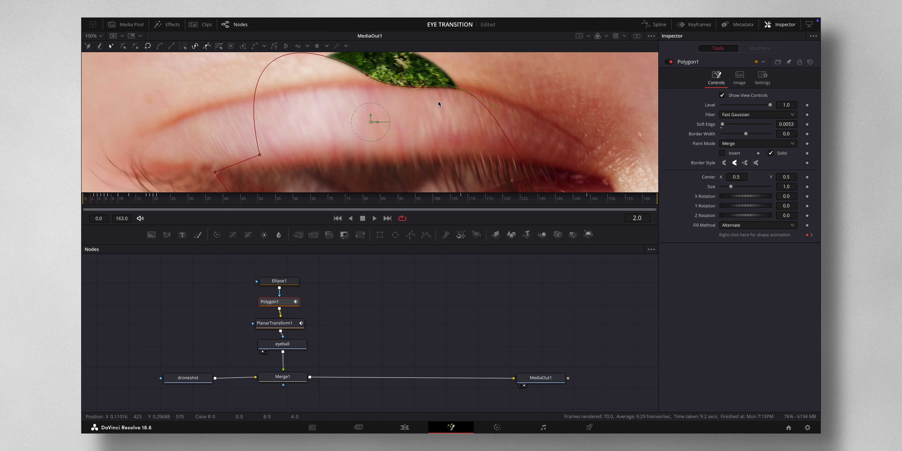
left_click_drag(368, 99, 389, 63)
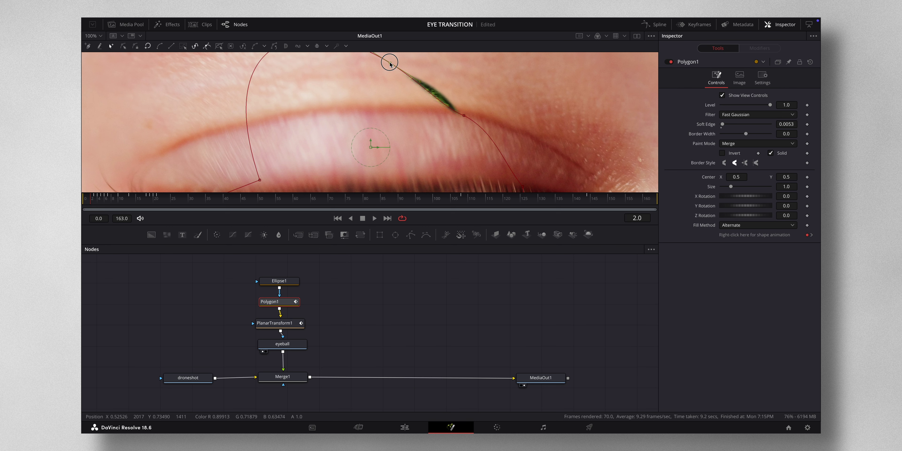
left_click_drag(463, 116, 485, 92)
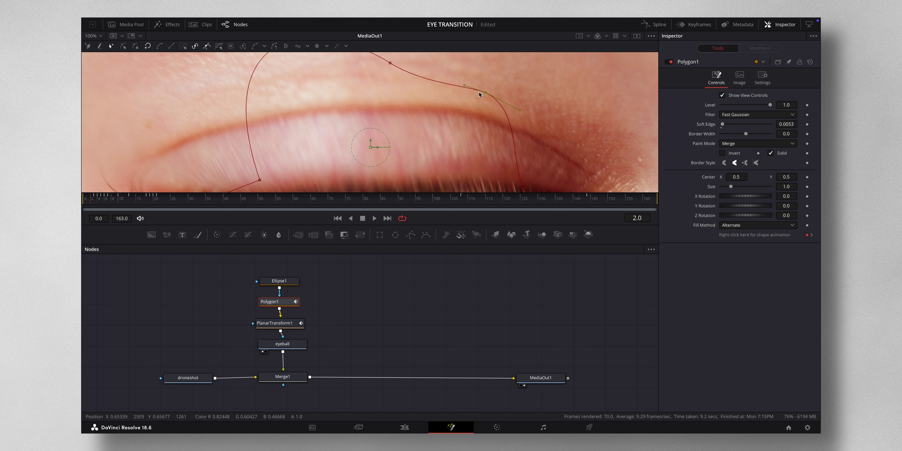
Step: Check the eyelid mask on the whole eye while stepping forward from frame 2 to frame 3
left_click(101, 38)
left_click(96, 65)
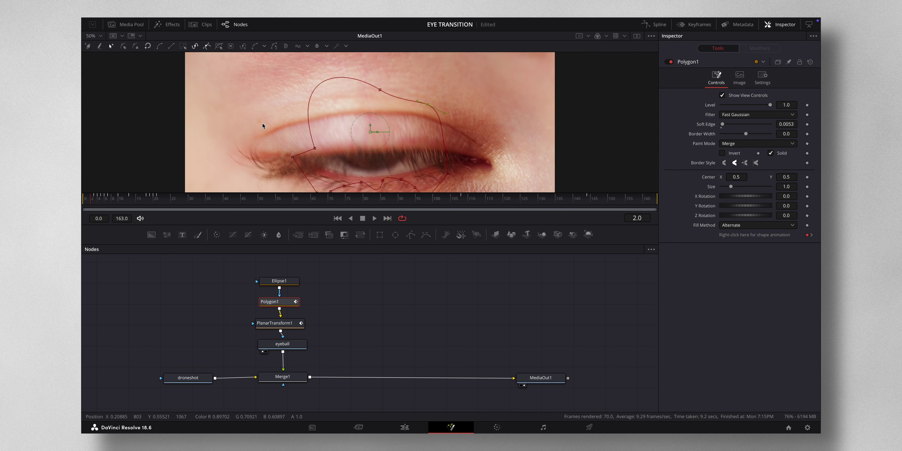
key("Right")
key("Right")
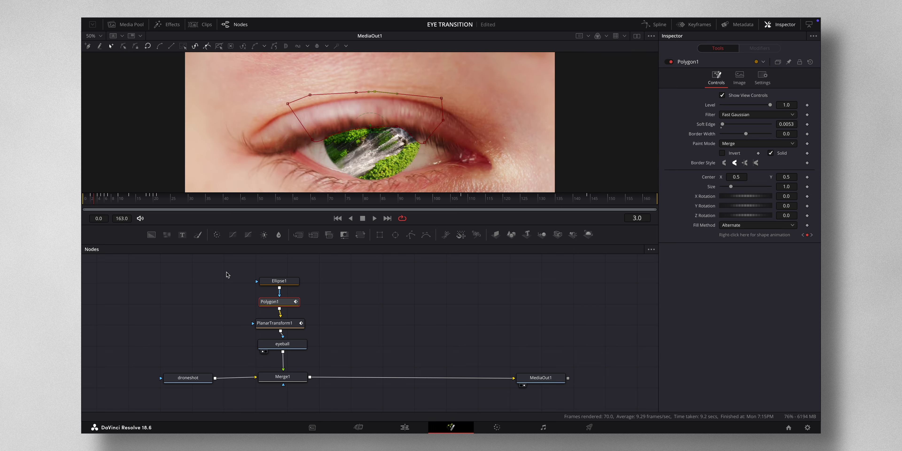
Step: Check the eyelid mask by stepping forward to frame 8 and scrubbing through the clip to frame 132
key("Right")
key("Right")
key("Right")
key("Right")
key("Right")
key("Right")
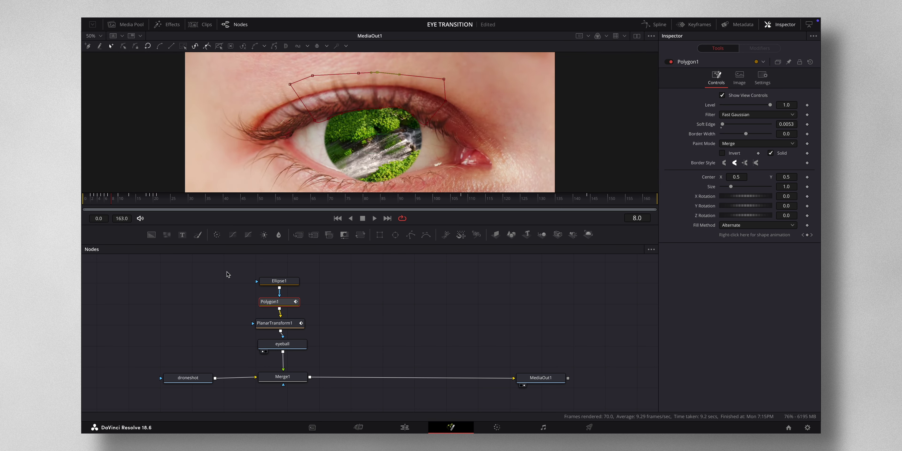
left_click_drag(242, 199, 545, 202)
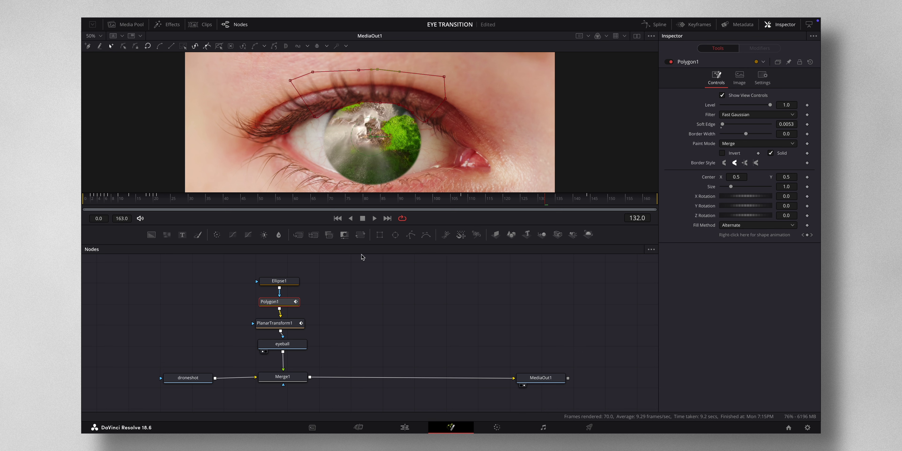
Step: At frame 132, add a second polygon mask after Polygon1 and draw it as a closed shape along the lower eyelid under the iris
scroll(389, 273, "down", 2)
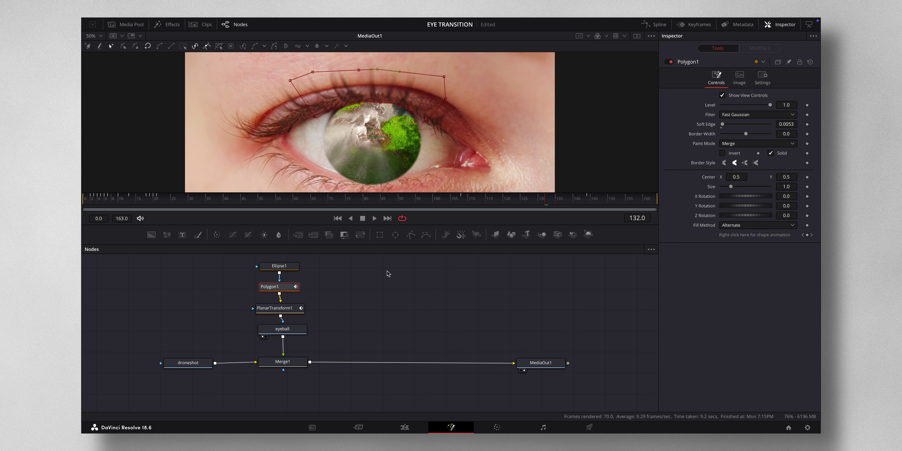
left_click(411, 237)
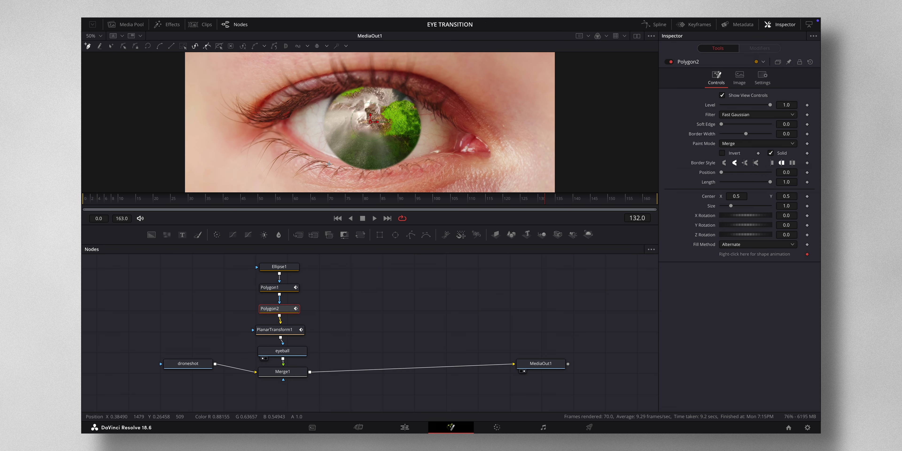
left_click(347, 162)
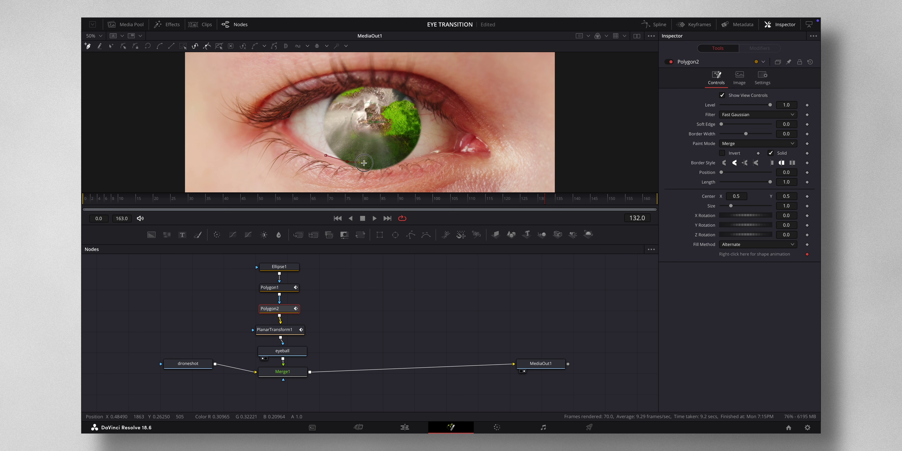
left_click(387, 163)
left_click(404, 163)
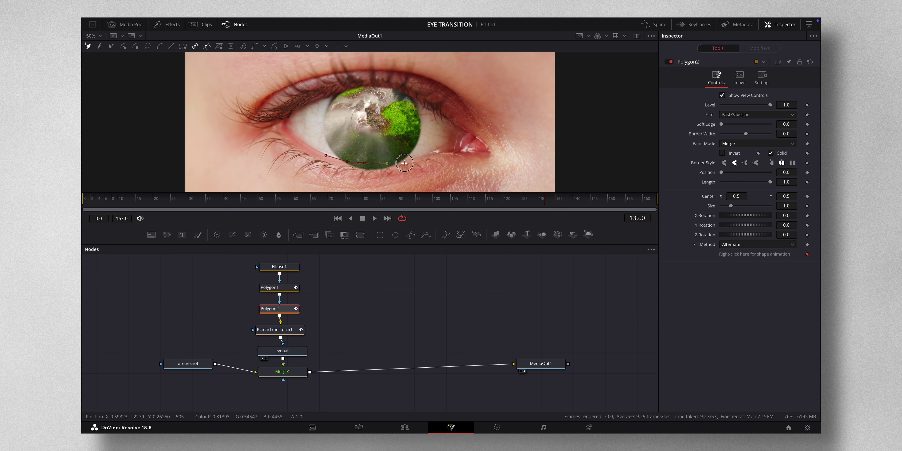
left_click(426, 175)
left_click(410, 188)
left_click(375, 187)
left_click(327, 157)
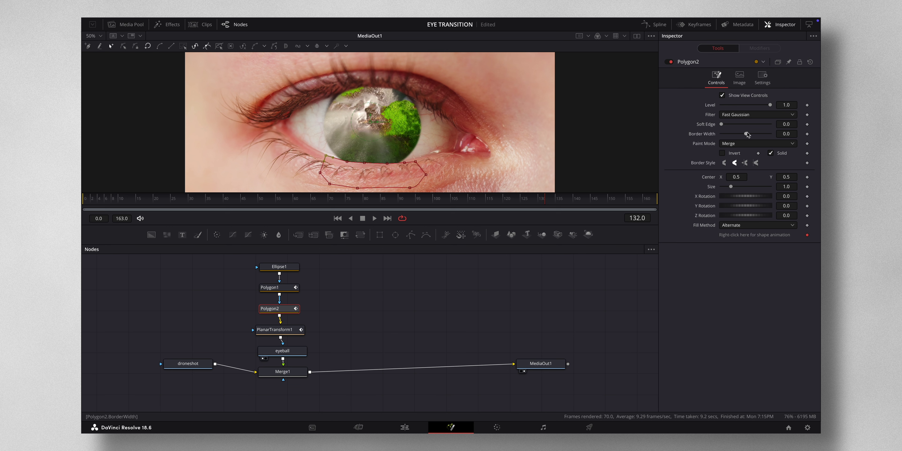
Step: Set the lower-eyelid polygon's soft edge to 0.0068, refine its upper points along the lid, and check it at frames 16 and 161
left_click_drag(786, 124, 811, 125)
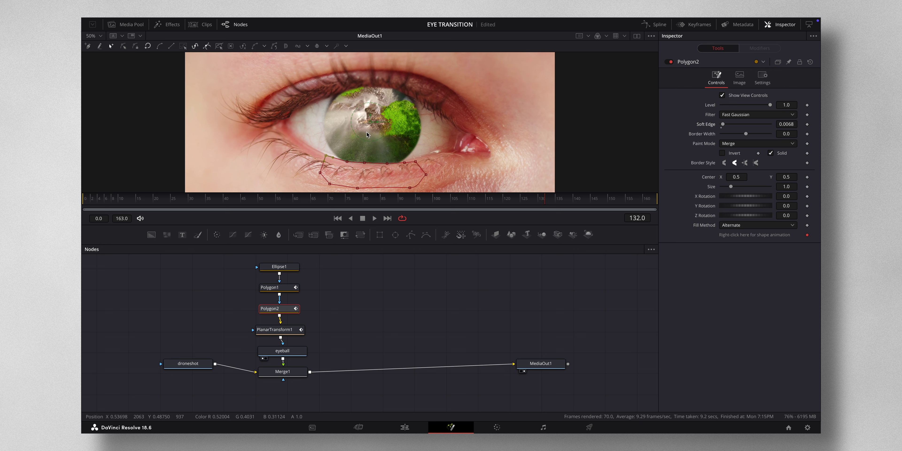
left_click_drag(337, 144, 417, 167)
left_click(149, 47)
left_click(321, 151)
left_click_drag(548, 202, 142, 205)
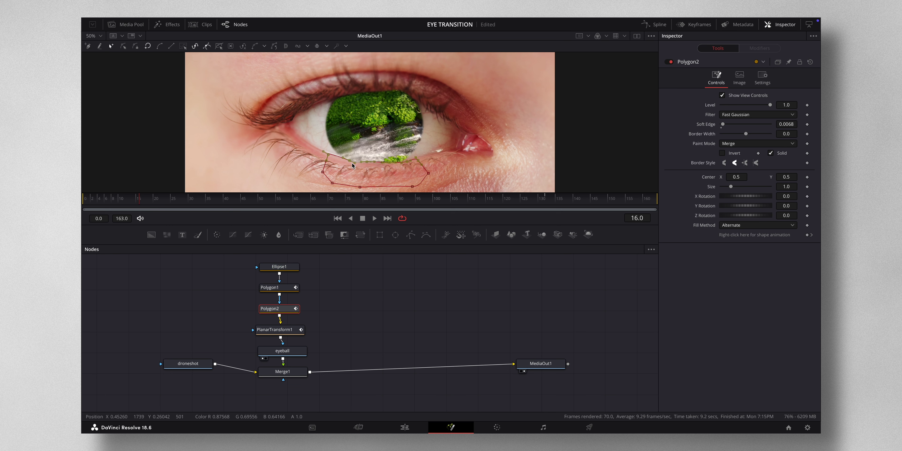
left_click_drag(455, 205, 648, 207)
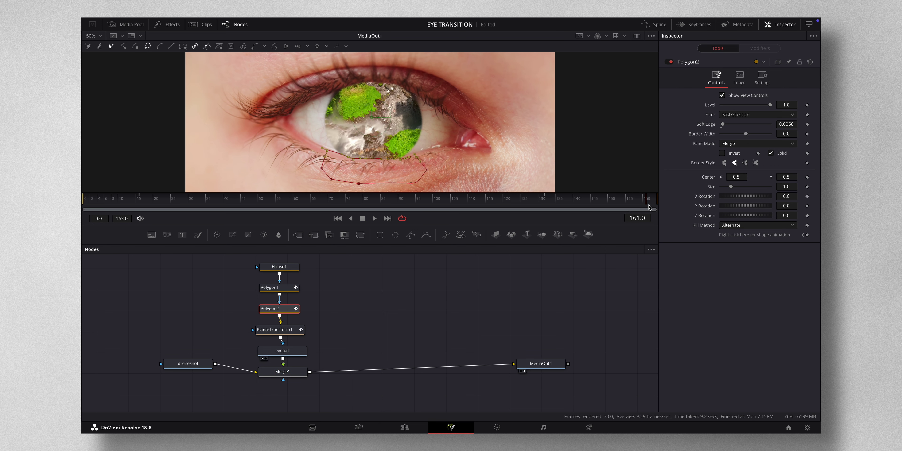
Step: Insert a second ellipse mask after Ellipse1 and shrink it around the pupil, with center X 0.51 and width 0.11
scroll(398, 308, "up", 2)
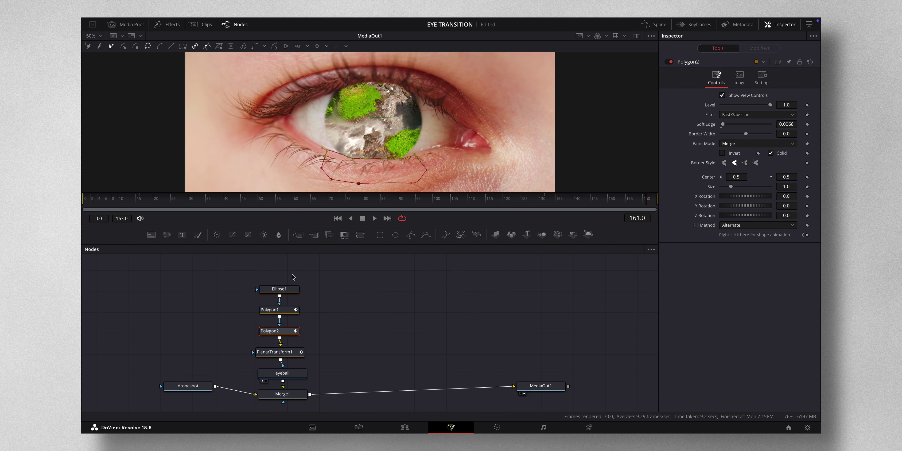
left_click(288, 289)
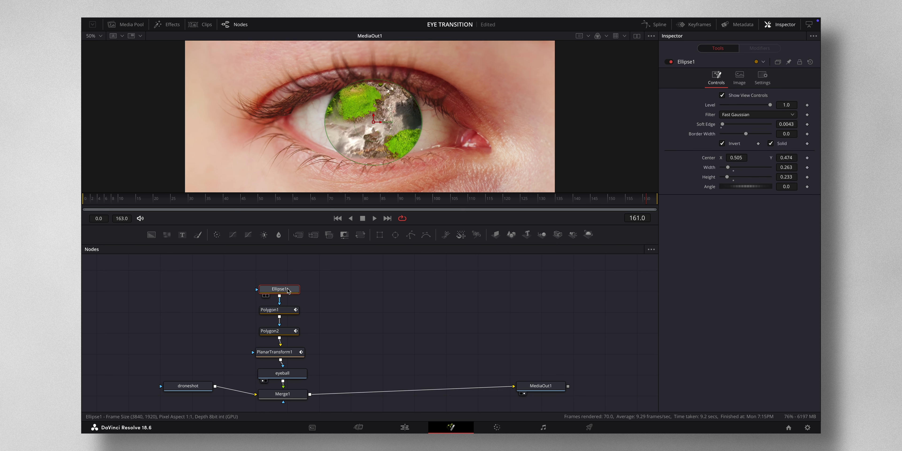
left_click(396, 235)
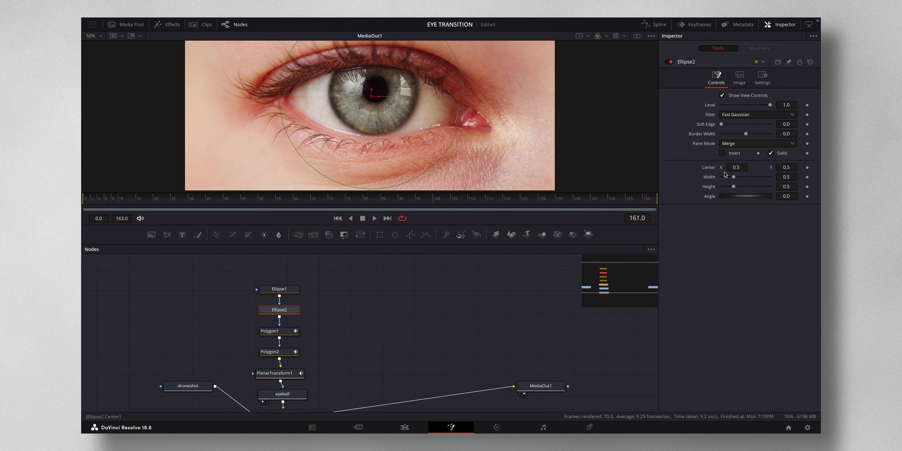
mouse_move(734, 179)
left_mouse_down()
mouse_move(721, 188)
mouse_move(736, 168)
left_mouse_up()
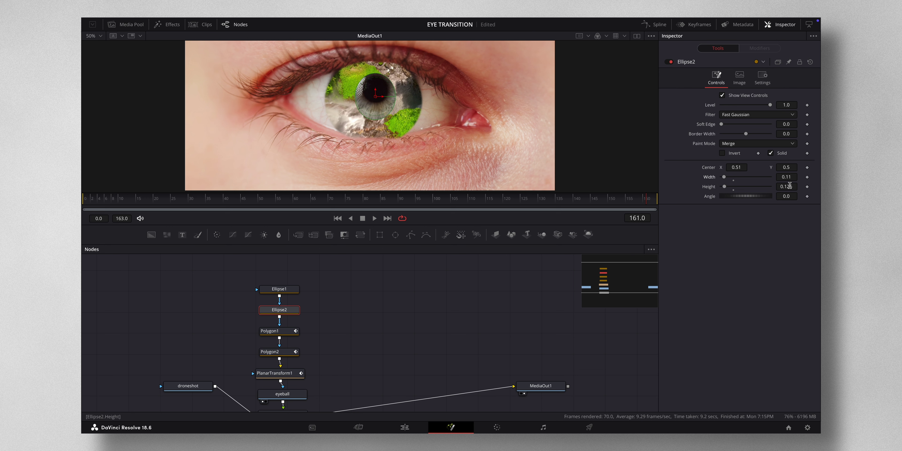
Step: Fit the second ellipse to the pupil with center Y 0.534, width and height 0.075, and soft edge 0.006
scroll(789, 185, "down", 10)
left_click_drag(788, 167, 800, 169)
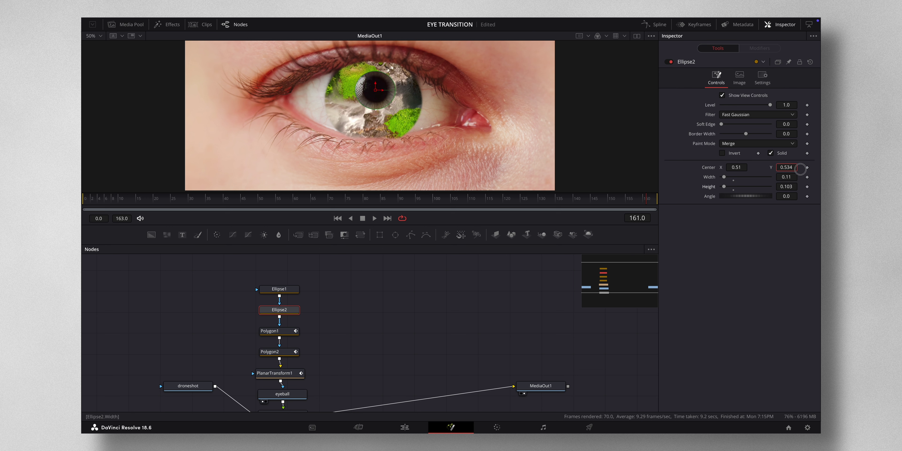
scroll(790, 177, "down", 6)
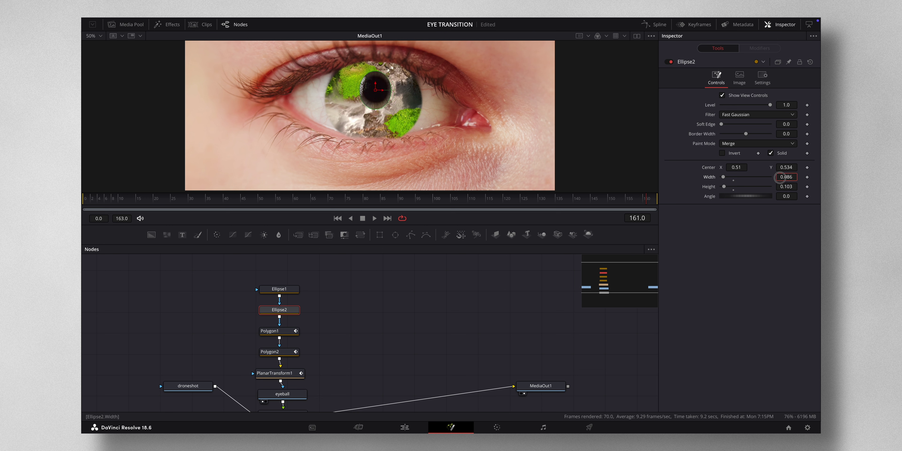
scroll(793, 187, "down", 12)
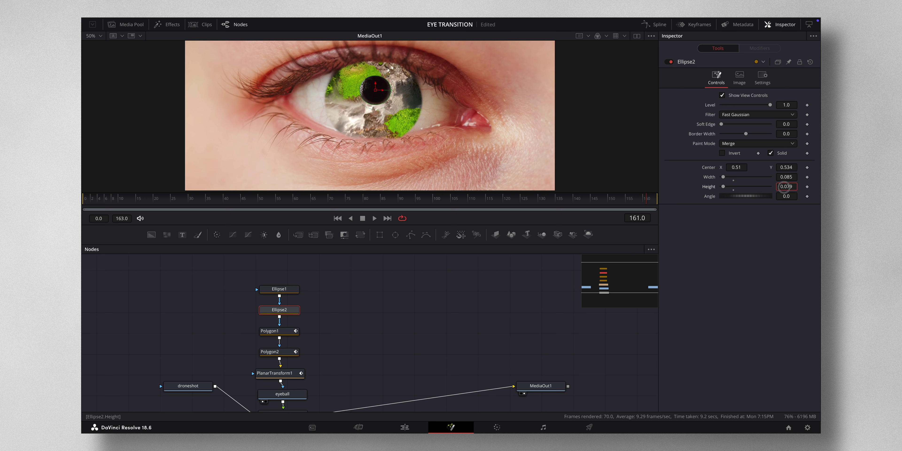
left_click_drag(797, 180, 790, 177)
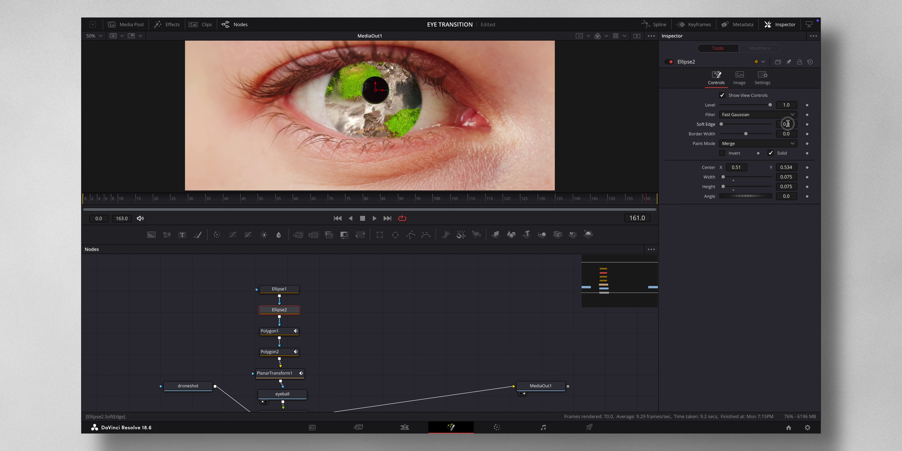
left_click_drag(788, 124, 812, 125)
Step: Enable motion blur on the upper-eyelid mask Polygon1 with quality 6, and scrub through the clip
scroll(344, 305, "down", 2)
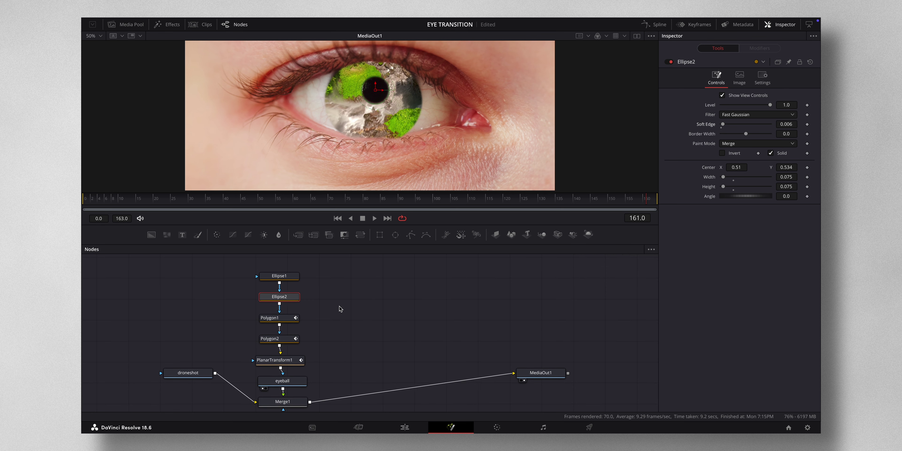
left_click(276, 317)
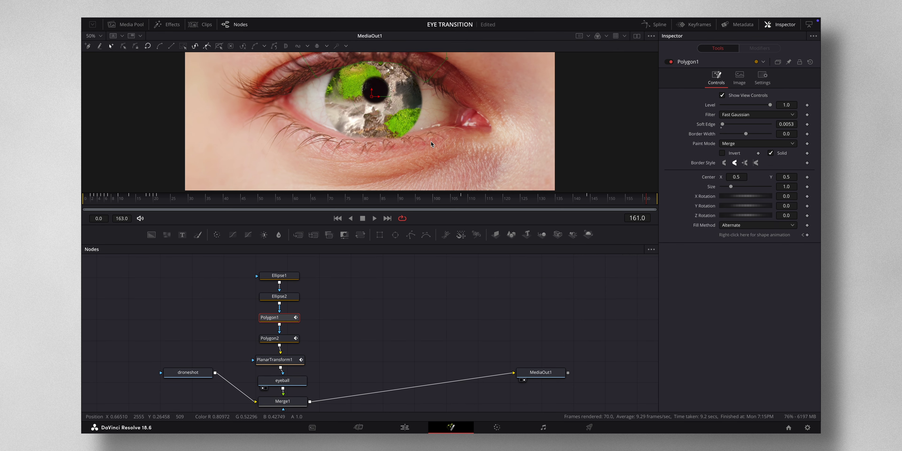
scroll(431, 144, "up", 3)
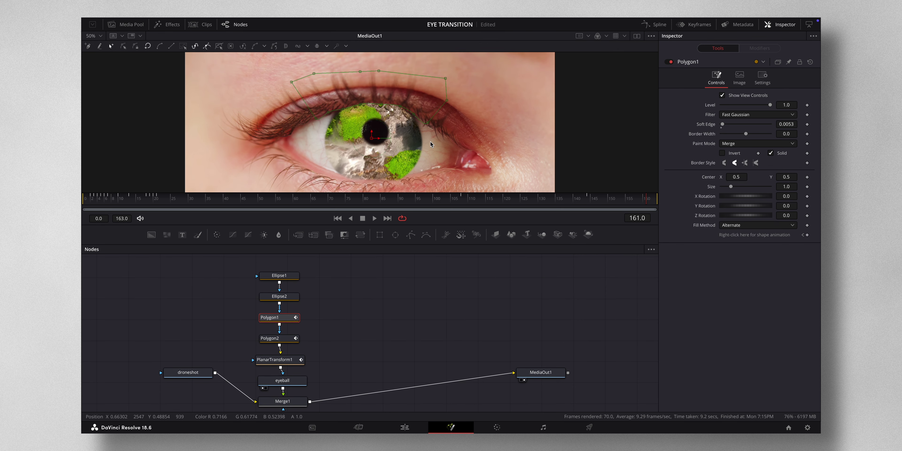
left_click(761, 78)
left_click(722, 104)
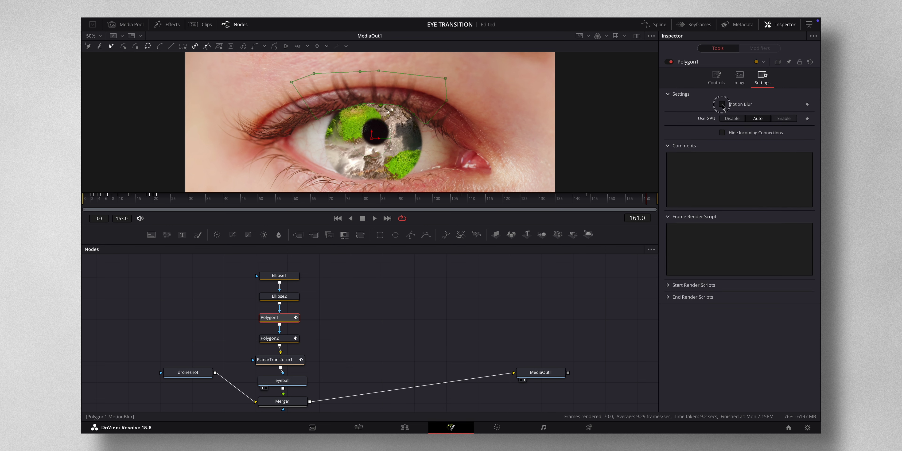
left_click_drag(731, 114, 753, 114)
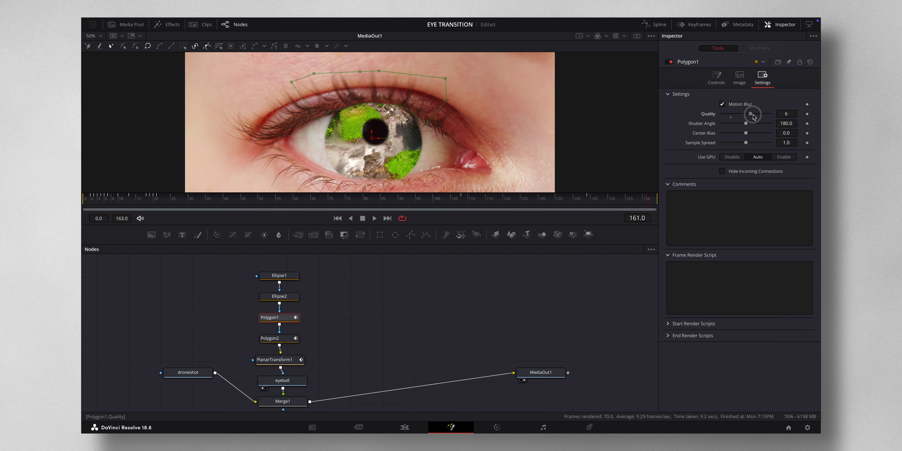
left_click_drag(149, 202, 400, 212)
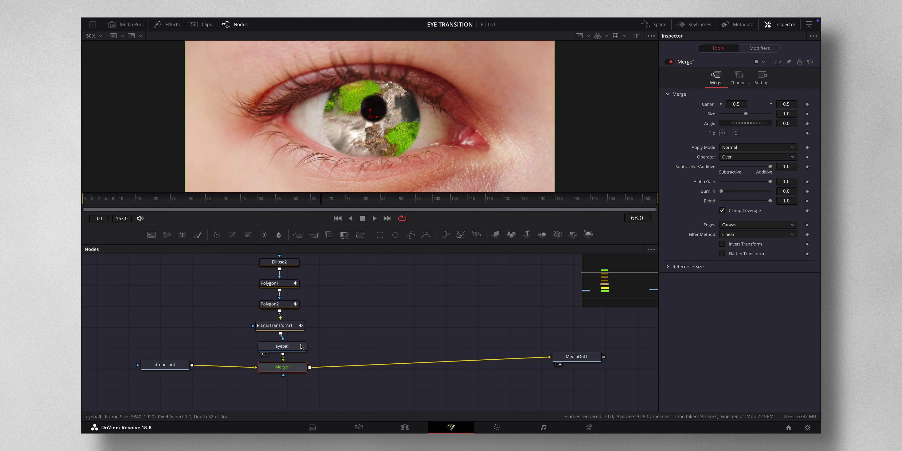
Step: Add a Transform node between the eyeball clip and Merge1
left_click(294, 348)
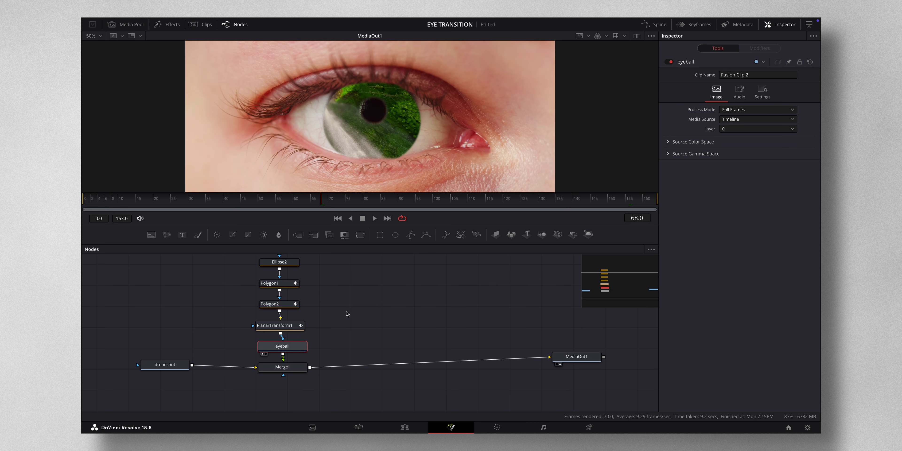
key("shift+space")
type("plan")
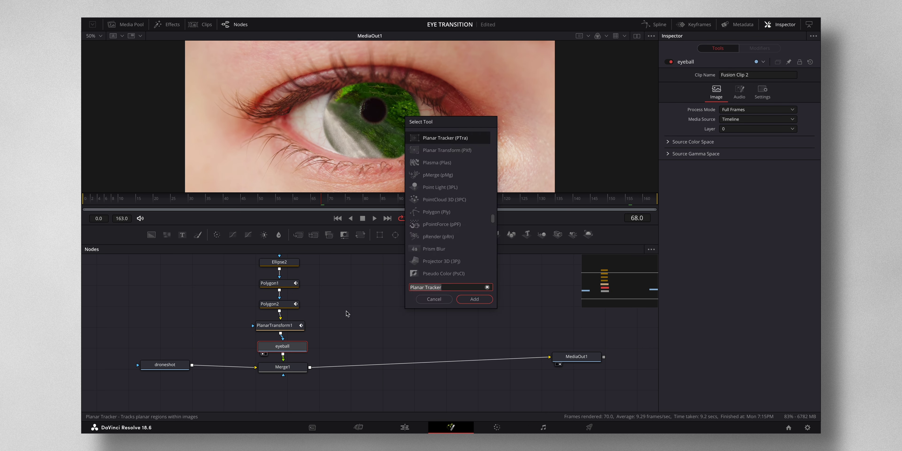
type("tran")
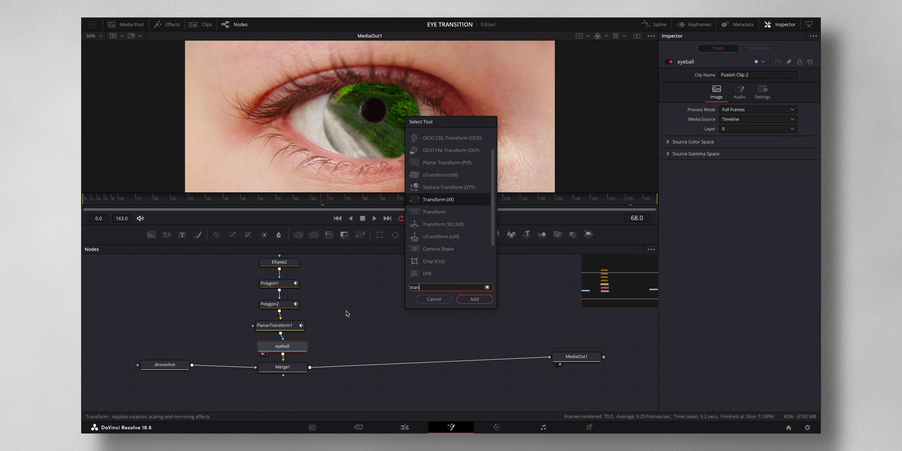
left_click(474, 300)
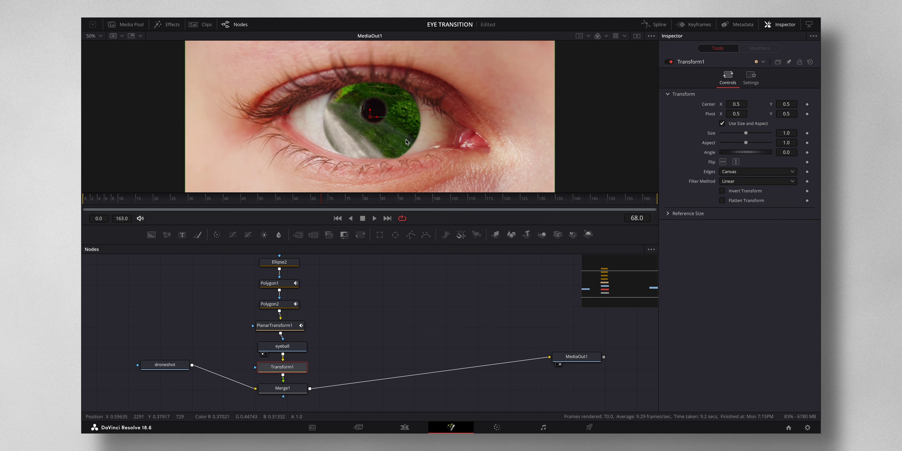
Step: Keyframe the Transform node's size at 1.0 on frame 55 and 65 on frame 80 to zoom into the eye
left_click(101, 36)
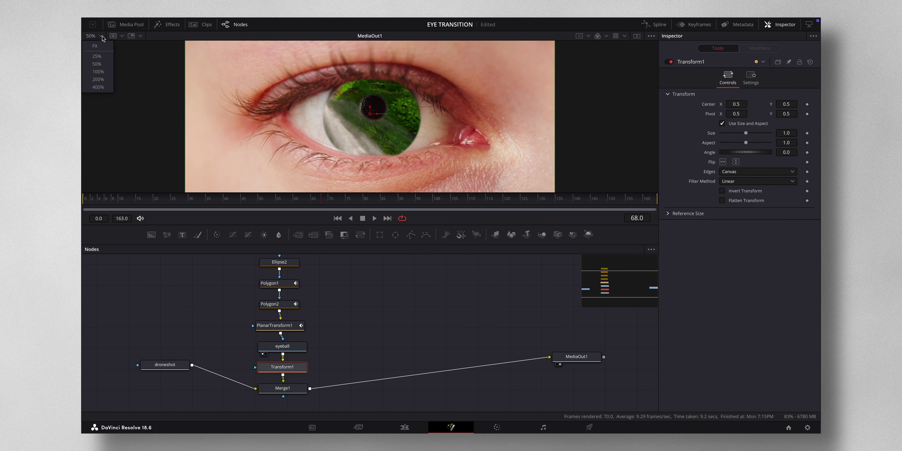
left_click(98, 64)
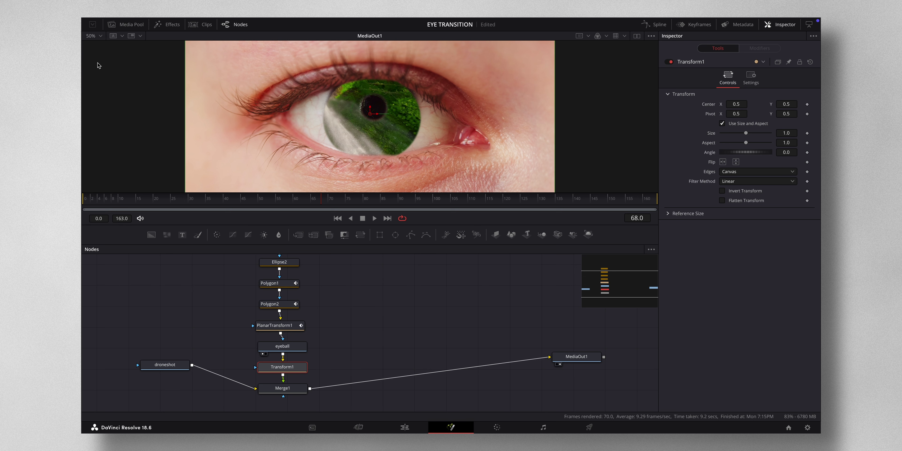
left_click(100, 36)
left_click(102, 50)
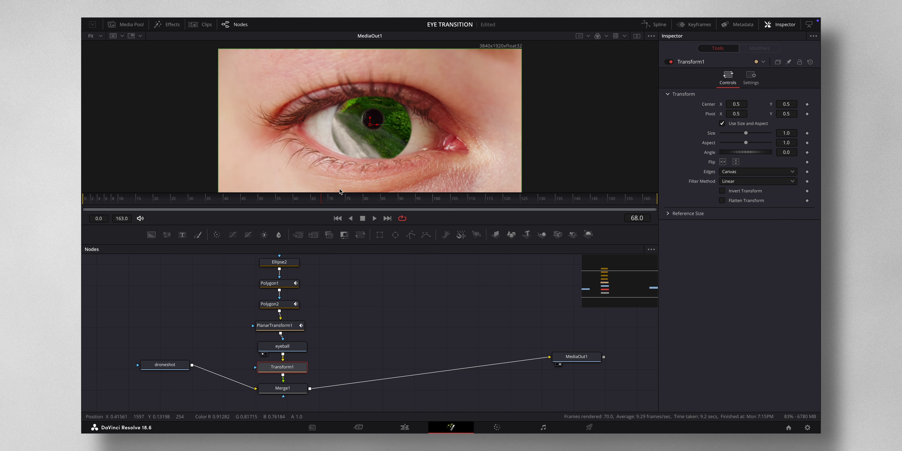
left_click_drag(320, 201, 275, 201)
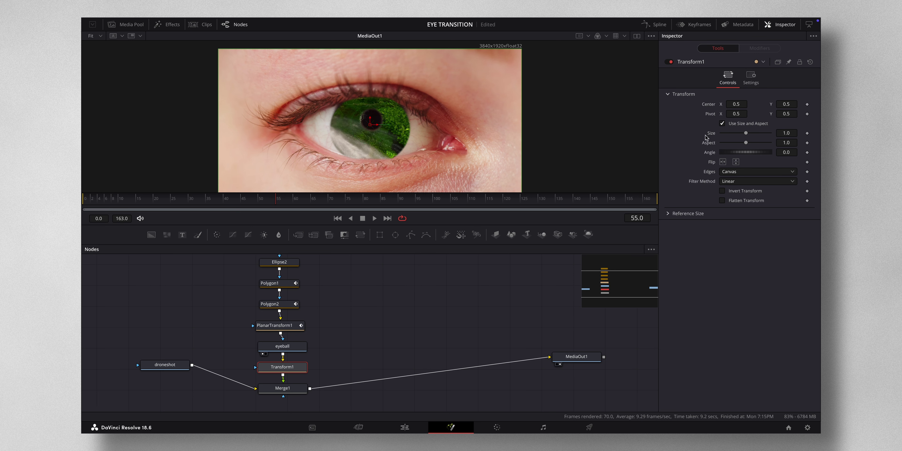
left_click(808, 134)
left_click_drag(294, 203, 365, 204)
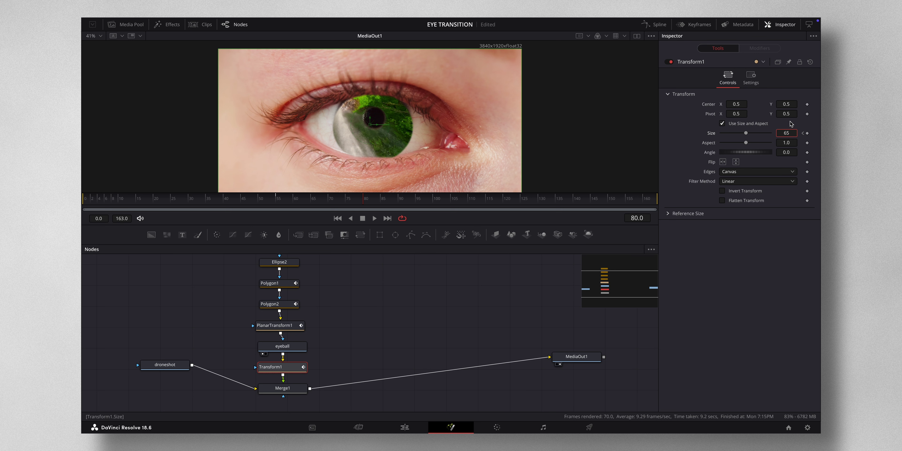
key("Tab")
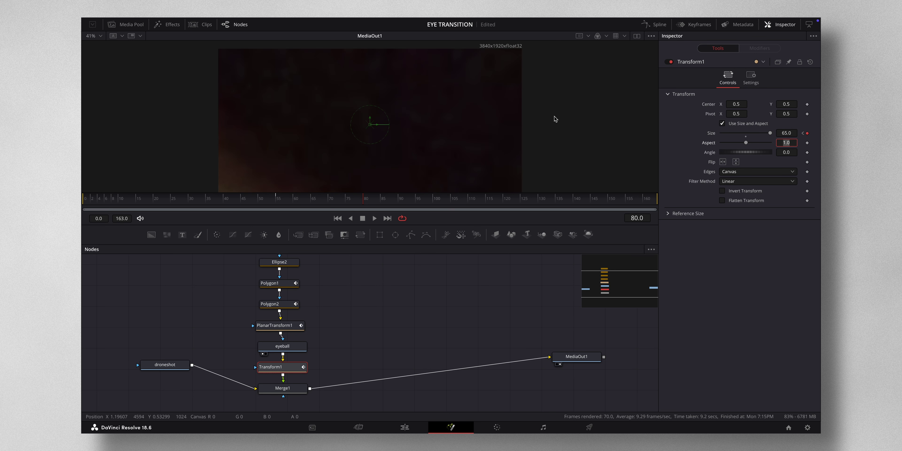
scroll(490, 116, "down", 3)
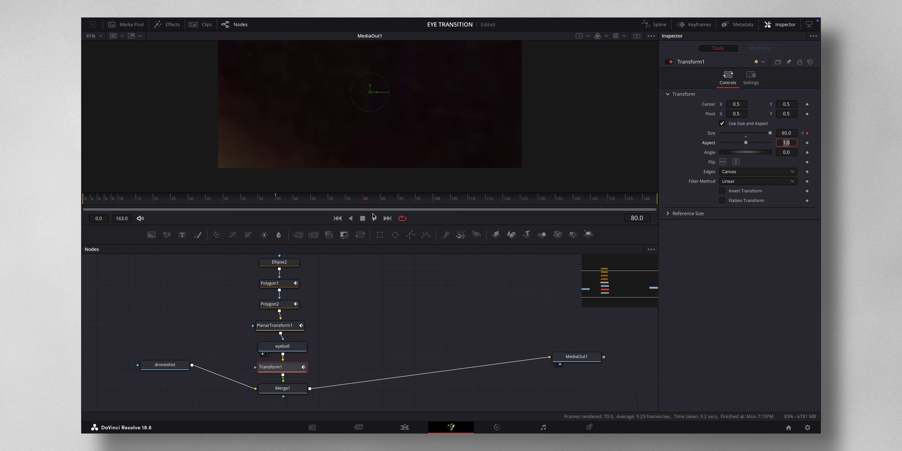
Step: Set the Transform1 pivot X to 0.442 so the zoom centres on the iris, checking it around frame 56
left_click_drag(364, 203, 280, 205)
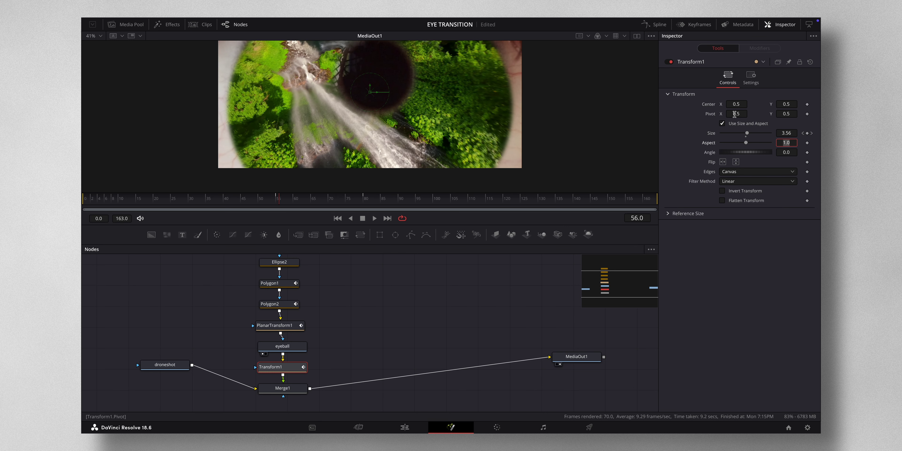
left_click_drag(735, 114, 712, 116)
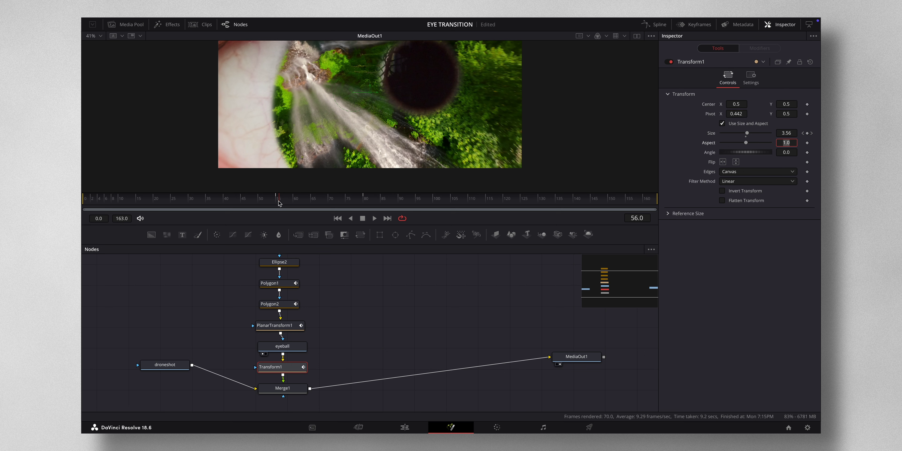
left_click_drag(280, 203, 255, 203)
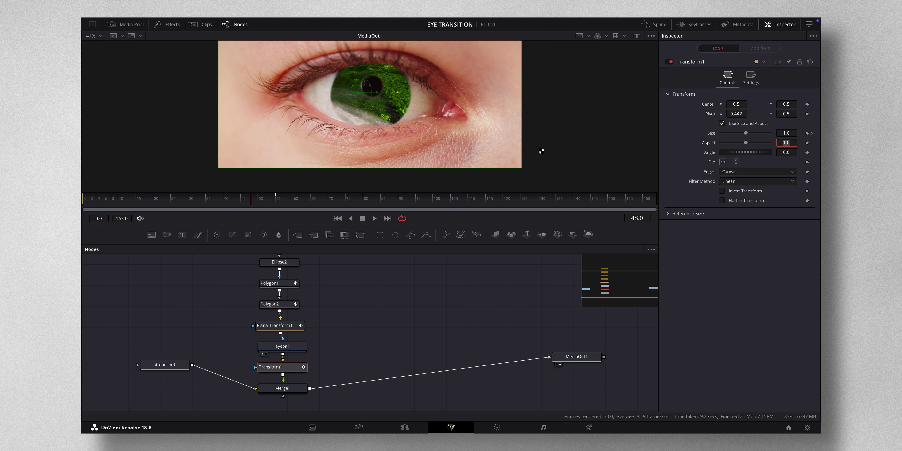
Step: Ease the start of the Transform1 size curve in the spline editor by stretching the frame 55 keyframe's handle out horizontally
left_click(657, 25)
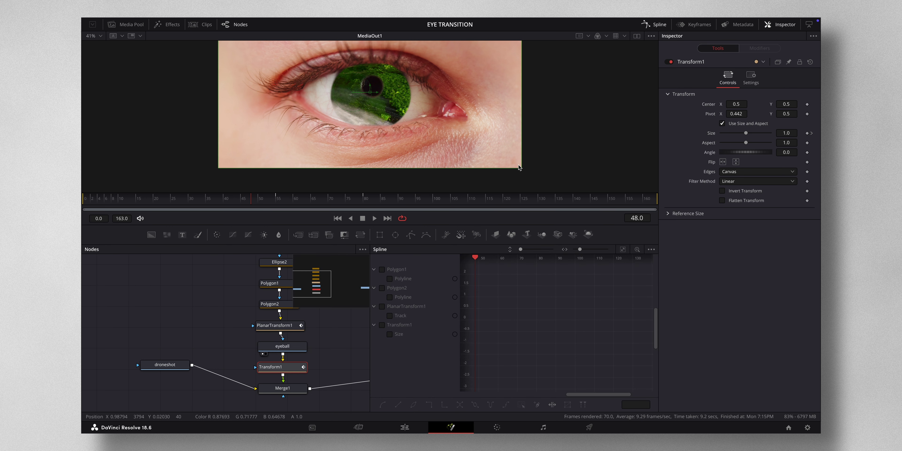
left_click(382, 324)
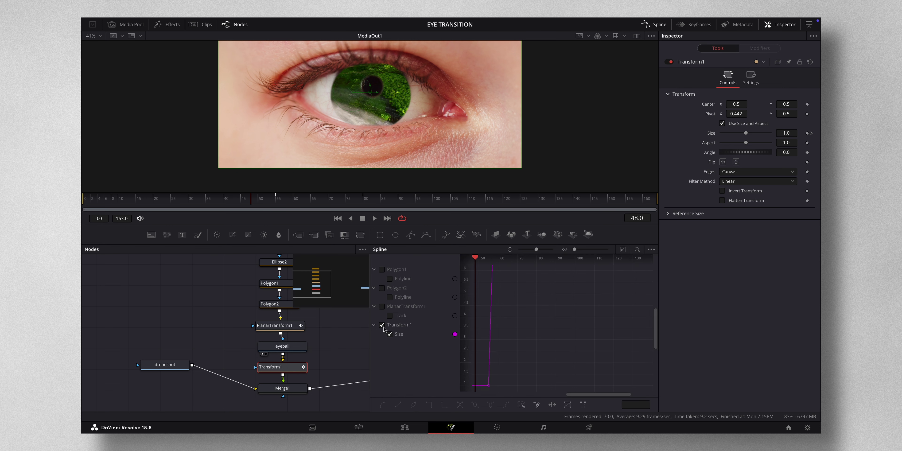
left_click_drag(481, 371, 504, 393)
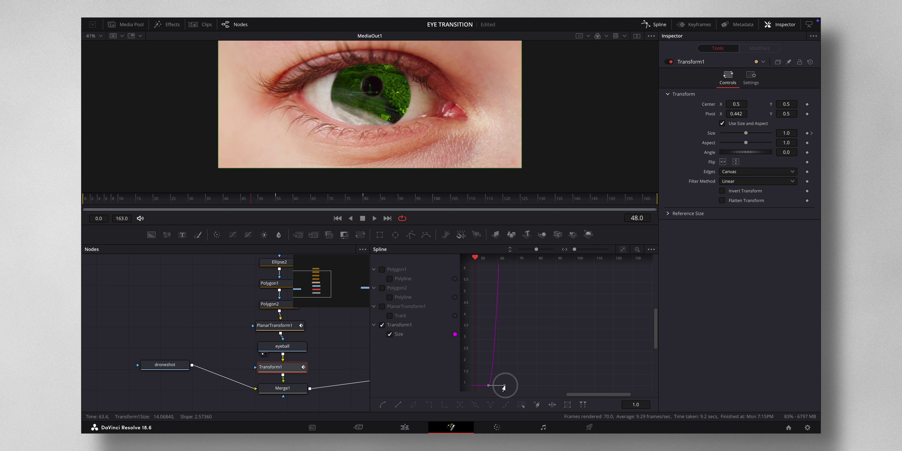
left_click_drag(504, 388, 532, 388)
left_click_drag(251, 202, 276, 201)
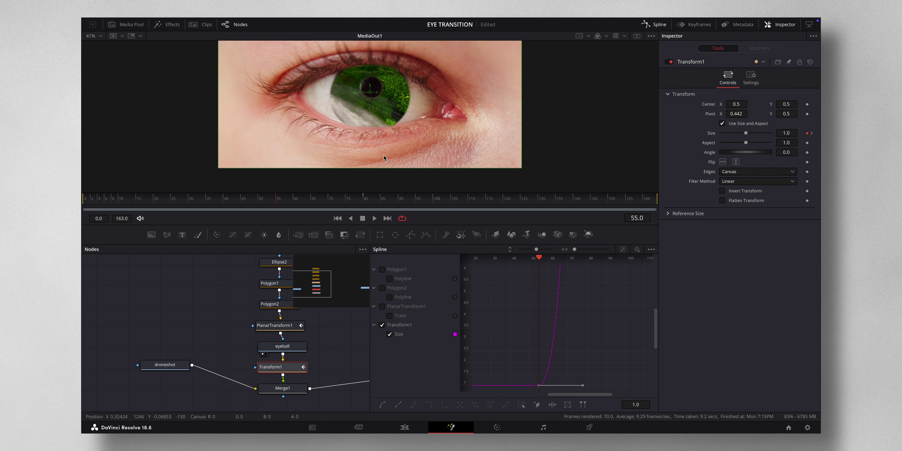
left_click(658, 25)
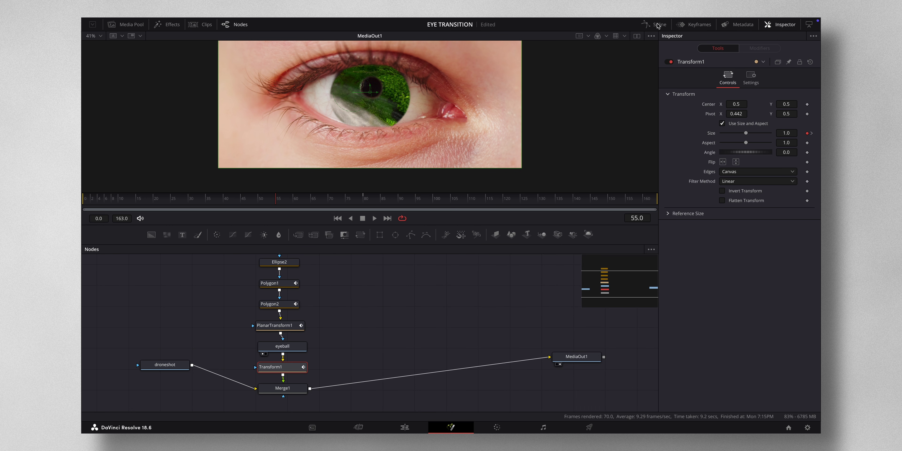
Step: Duplicate the eyeball clip node and place the copy beside the original
left_click(294, 349)
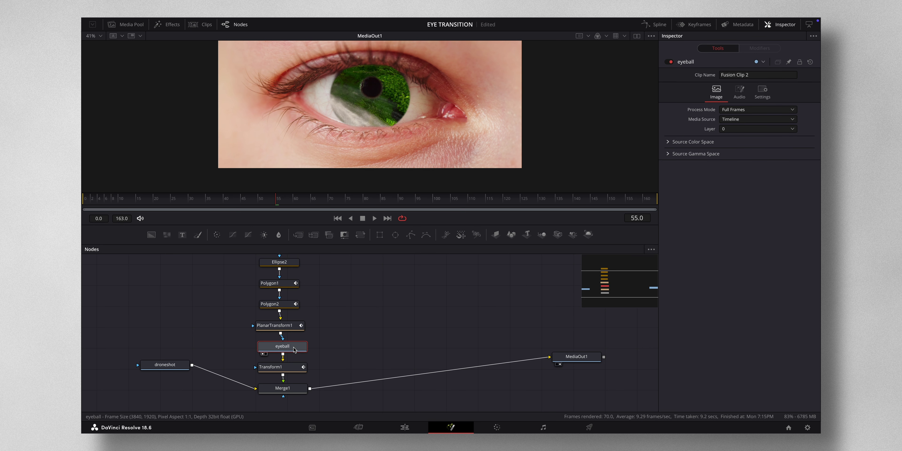
left_click(353, 346)
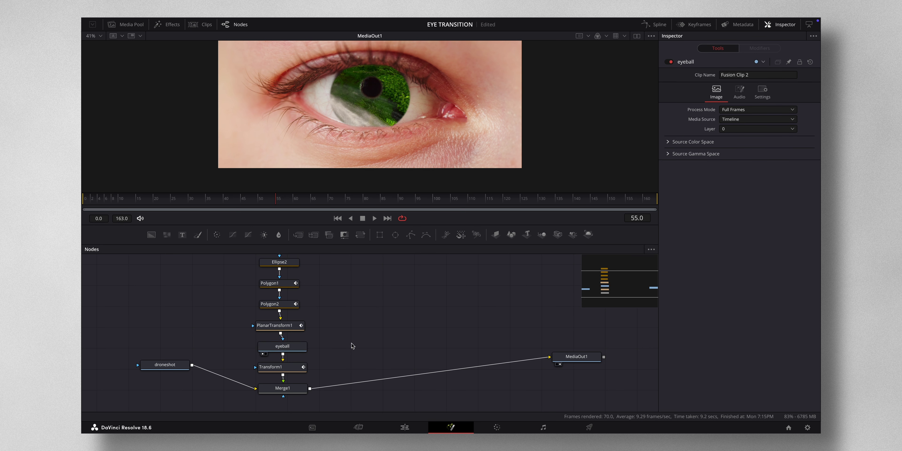
key("ctrl+v")
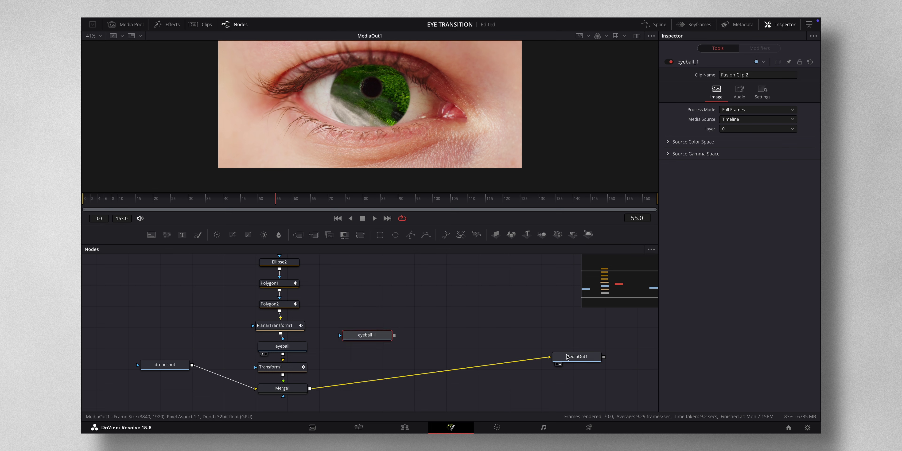
Step: Insert a second Merge node between Merge1 and MediaOut1, with the duplicated eyeball clip as its foreground
left_click_drag(567, 356, 594, 380)
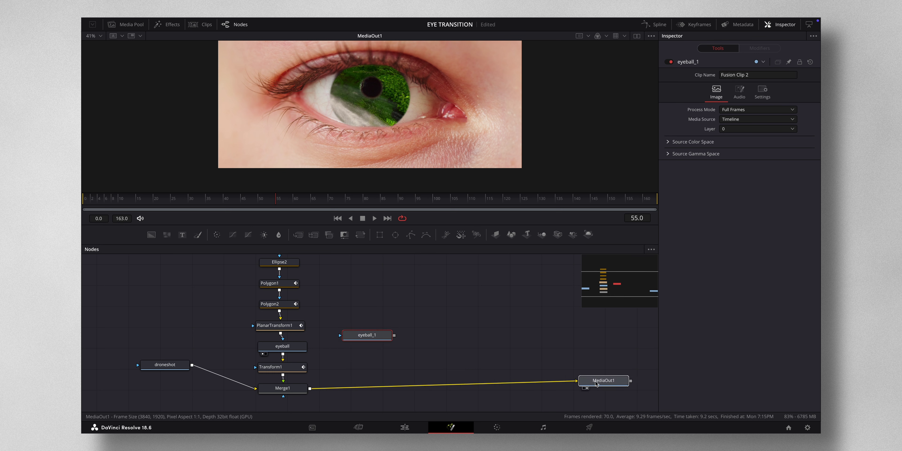
left_click(296, 391)
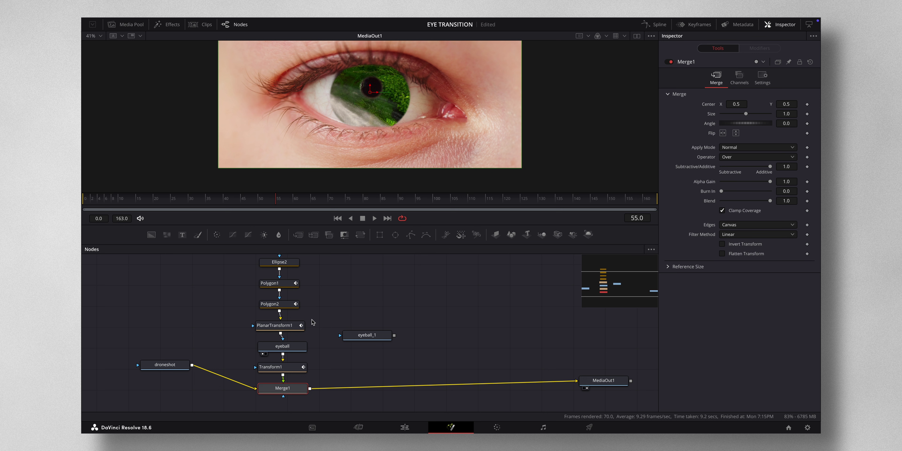
left_click(298, 236)
left_click(351, 388)
left_click_drag(352, 388, 366, 389)
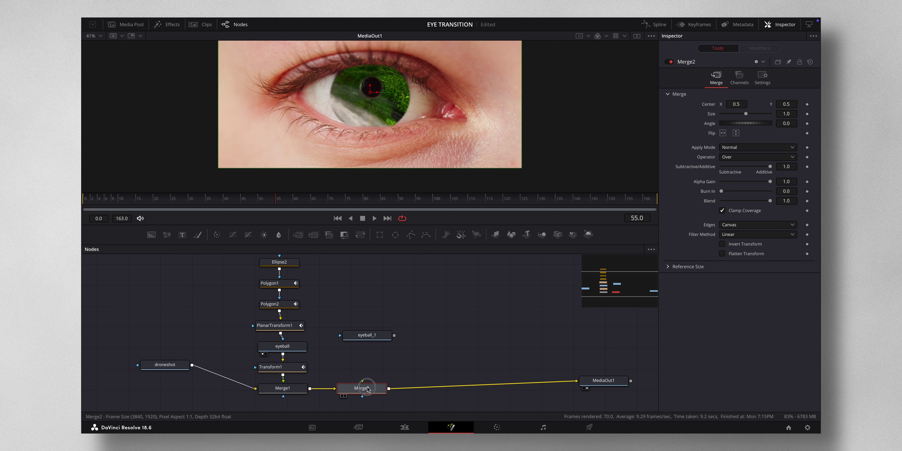
left_click_drag(394, 335, 363, 382)
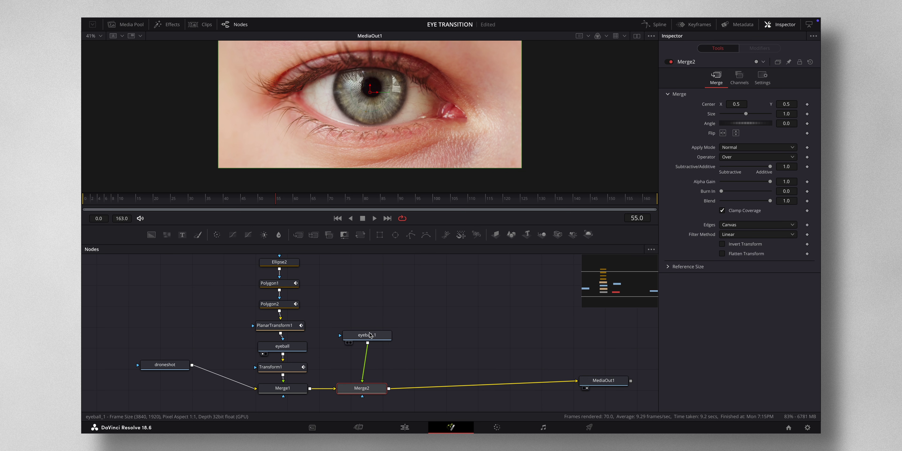
Step: Lower the Merge2 blend to 0.535 and check the mixed iris at frame 59
left_click(368, 389)
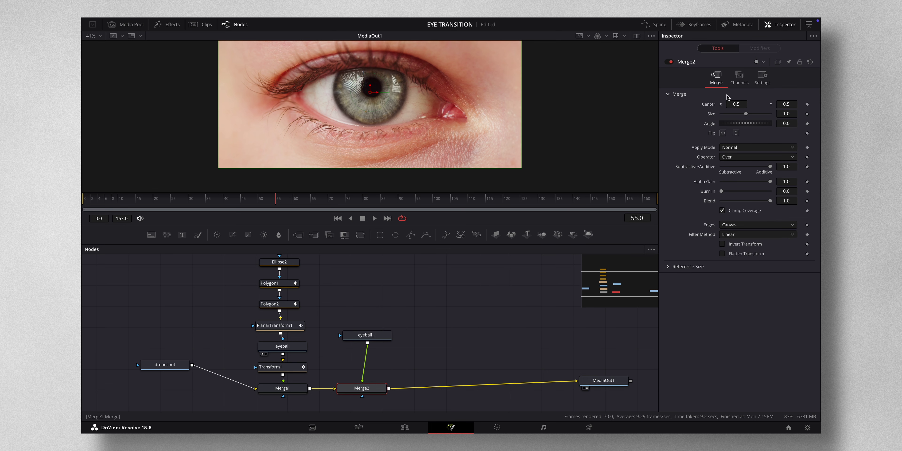
left_click(763, 77)
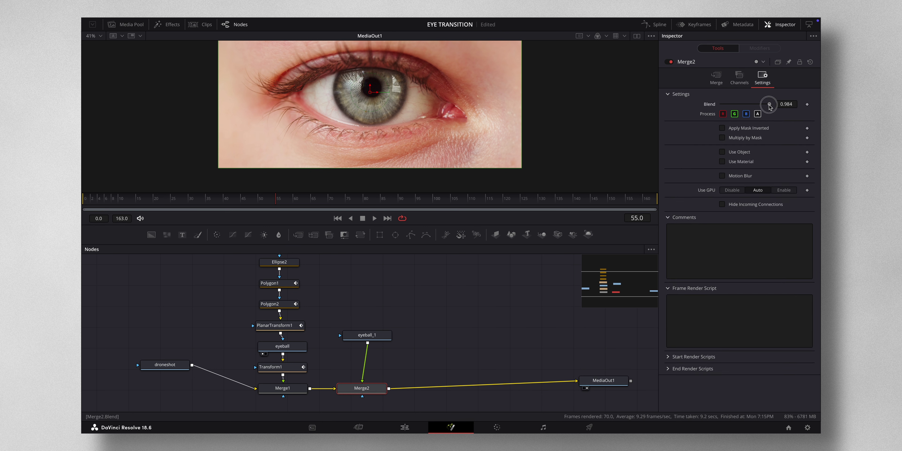
left_click_drag(769, 105, 739, 105)
left_click(367, 335)
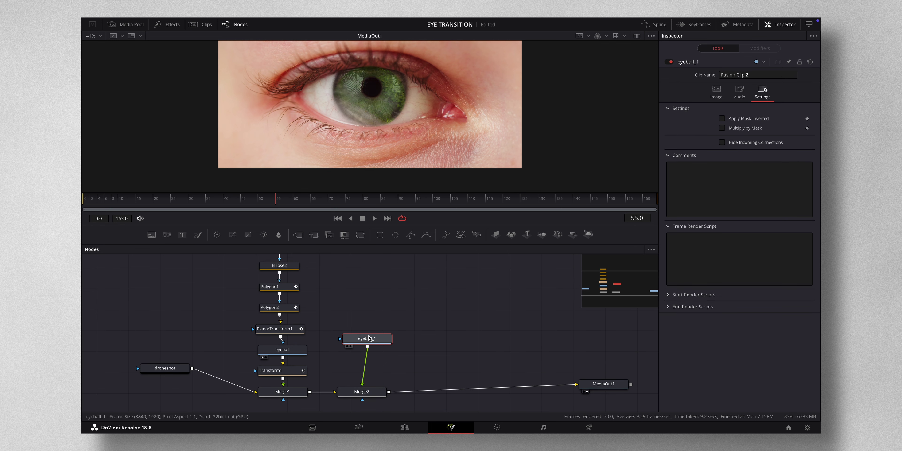
mouse_move(277, 203)
left_mouse_down()
mouse_move(173, 203)
mouse_move(308, 202)
mouse_move(281, 204)
mouse_move(289, 203)
left_mouse_up()
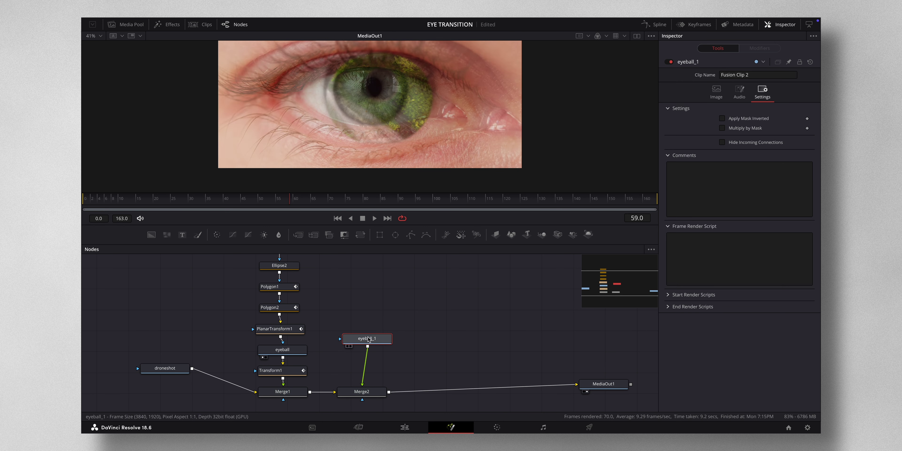
Step: Paste an instance of Transform1 between the duplicated eyeball clip and Merge2, moving the clip node up to make room
left_click_drag(371, 341, 369, 333)
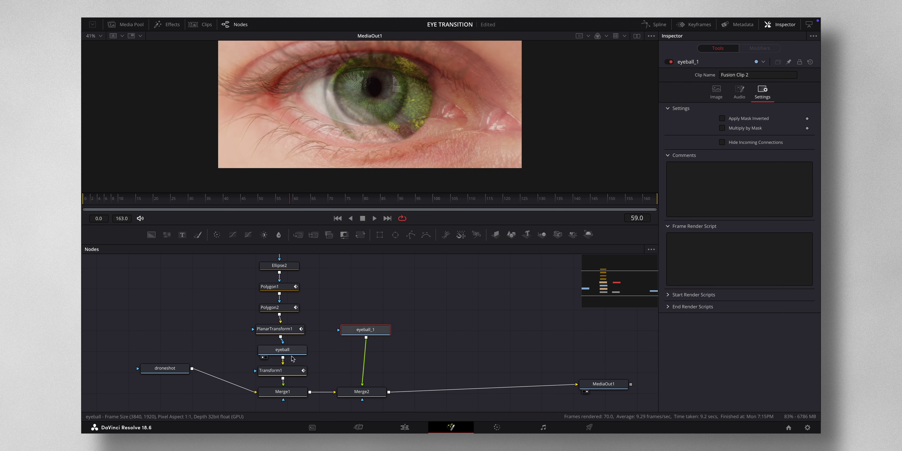
left_click(286, 373)
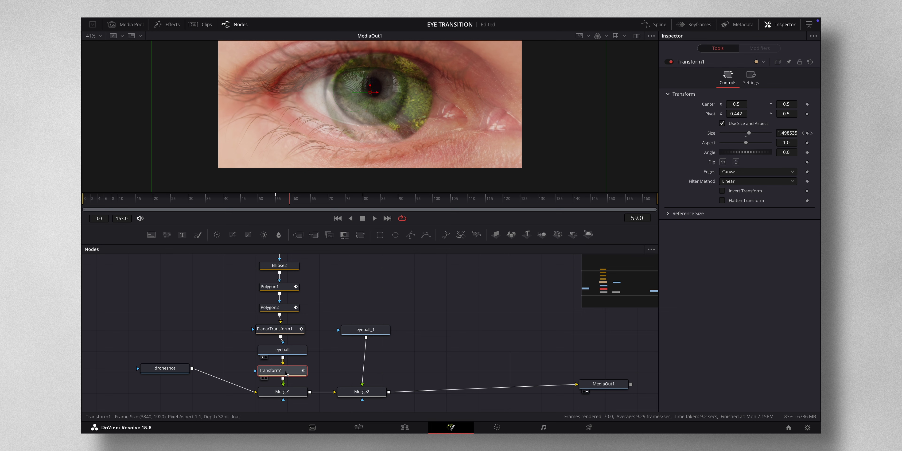
right_click(344, 361)
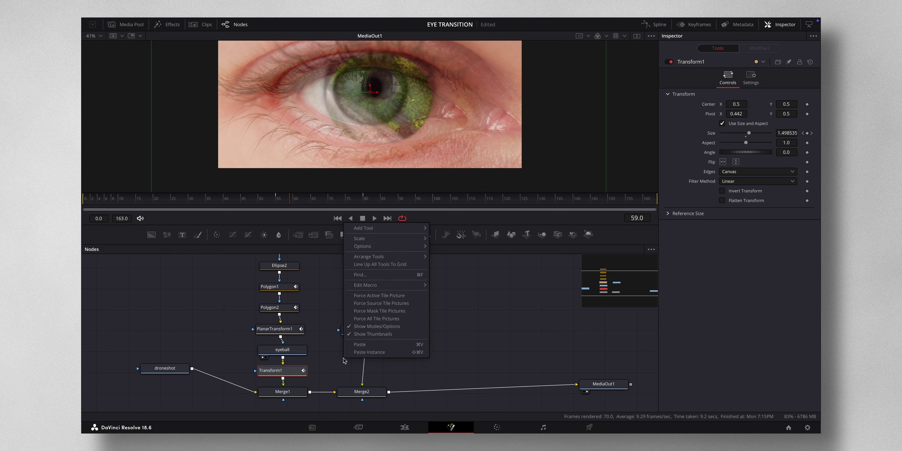
left_click(359, 353)
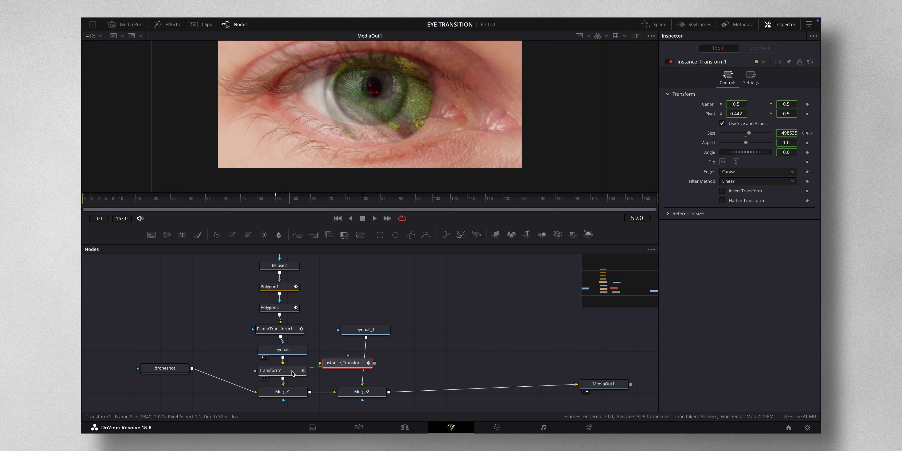
left_click_drag(350, 363, 361, 366)
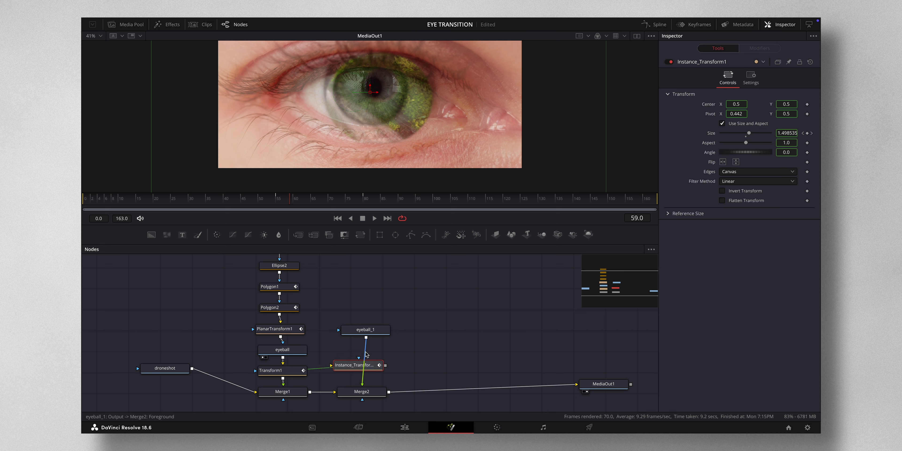
Step: Route the duplicated eyeball clip through the main image input of the Transform1 instance into Merge2, and scrub to check the zoom
right_click(365, 355)
left_click(367, 355)
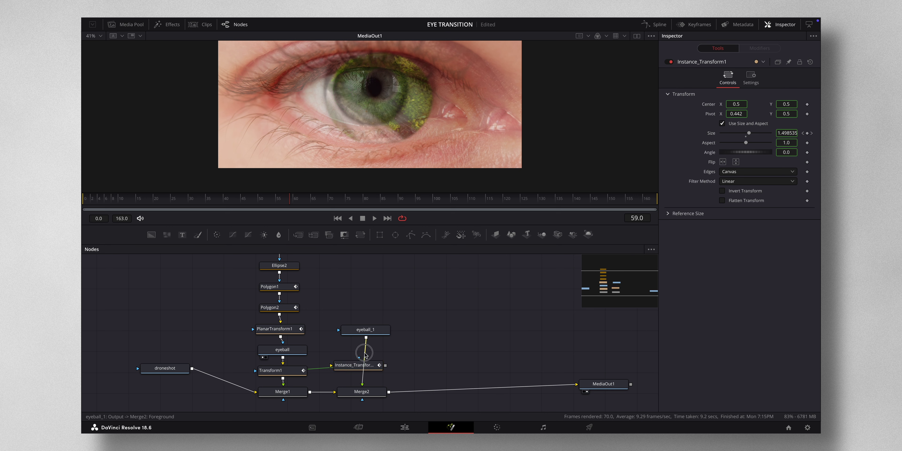
left_click_drag(363, 379, 372, 393)
left_click_drag(373, 330, 374, 335)
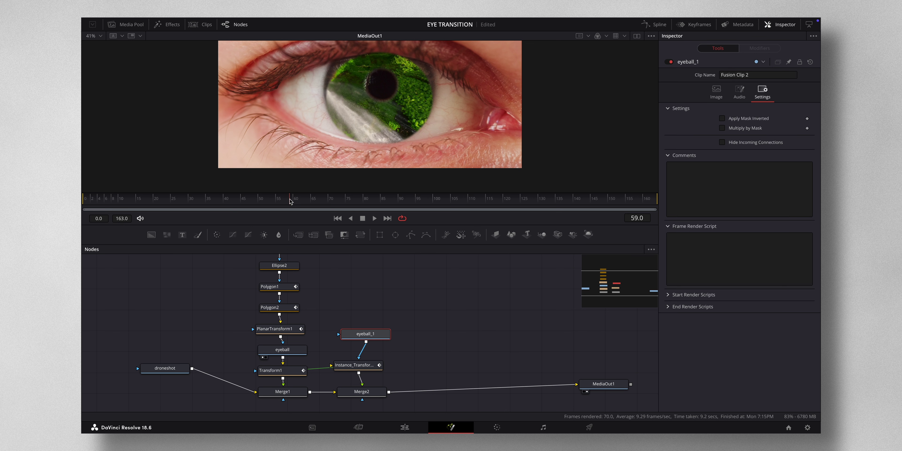
left_click_drag(291, 201, 258, 201)
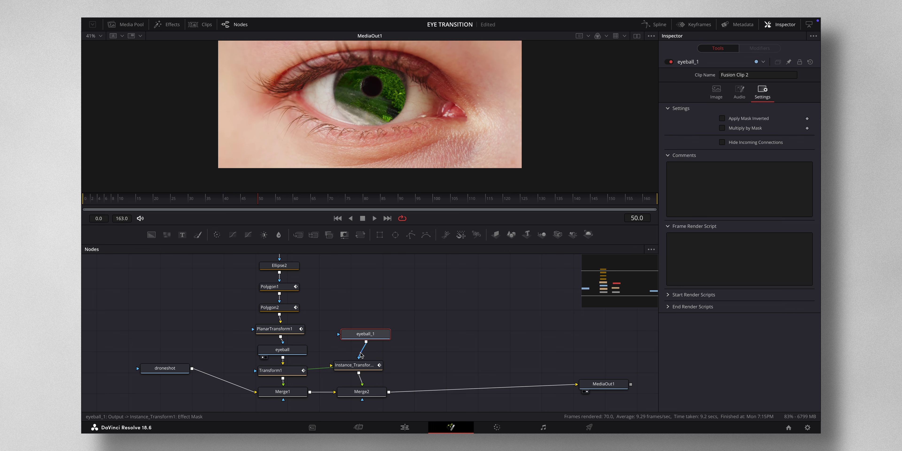
mouse_move(361, 357)
left_mouse_down()
mouse_move(332, 366)
mouse_move(369, 367)
left_mouse_up()
left_click(368, 366)
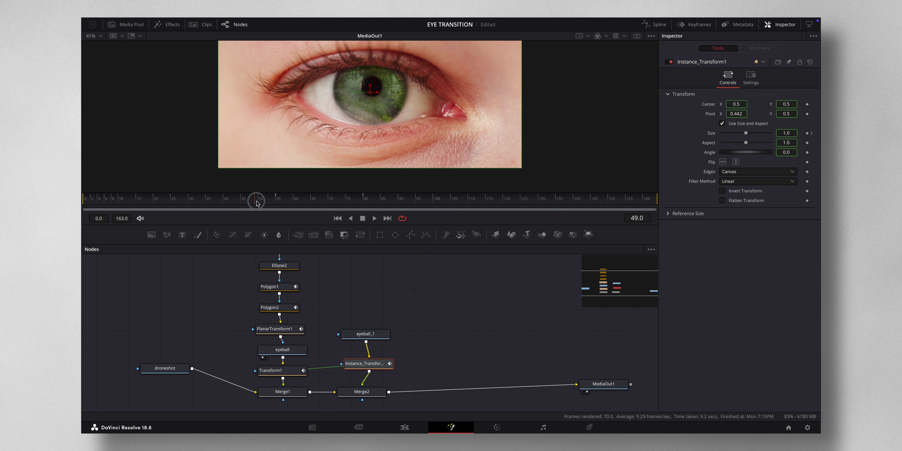
left_click_drag(256, 203, 284, 205)
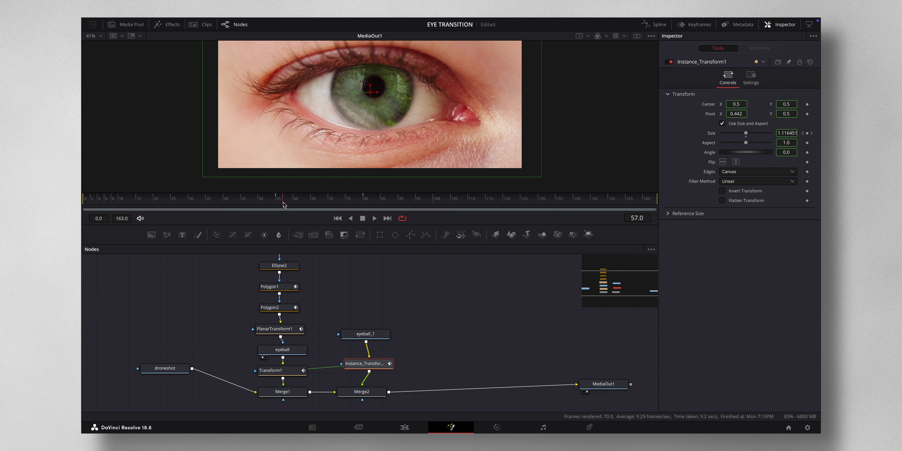
Step: Keyframe the Merge2 blend at 0.535 on frame 76 and 0.0 on frame 88, and scrub back through the transition
left_click(364, 392)
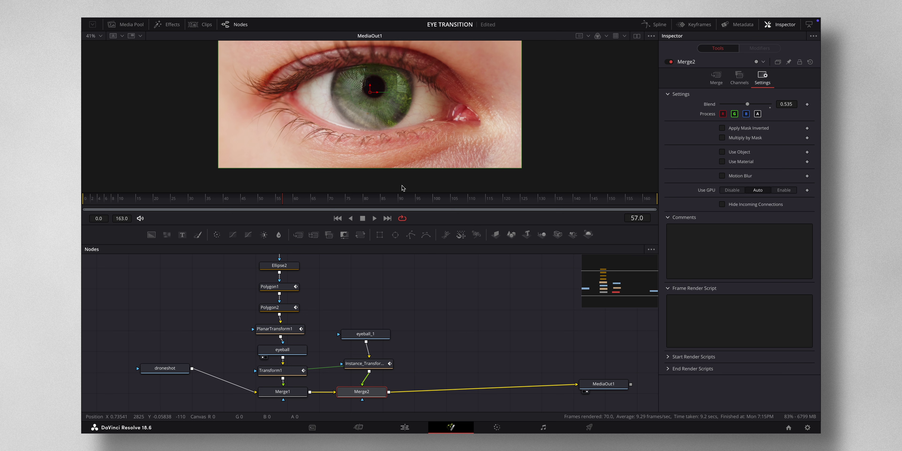
left_click_drag(288, 204, 349, 201)
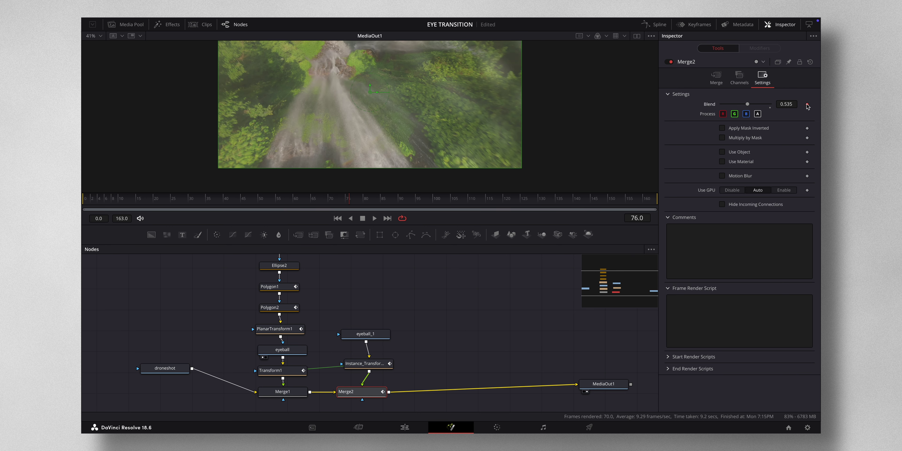
left_click_drag(350, 202, 388, 202)
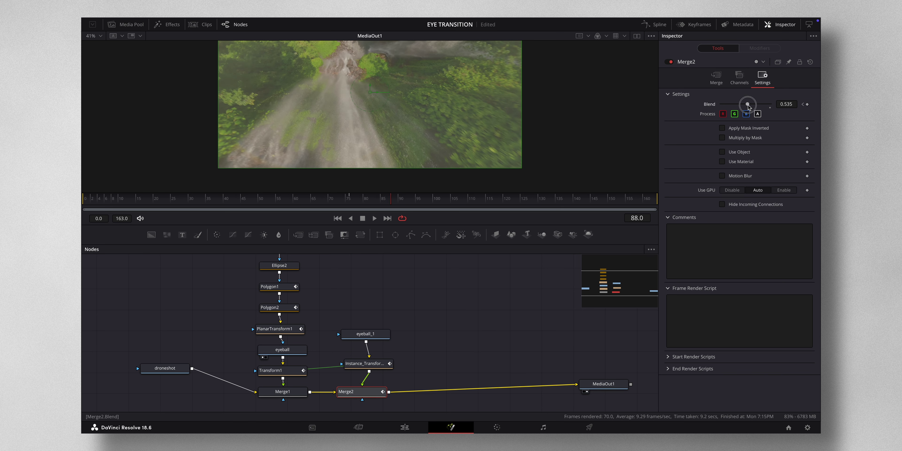
left_click_drag(749, 105, 707, 107)
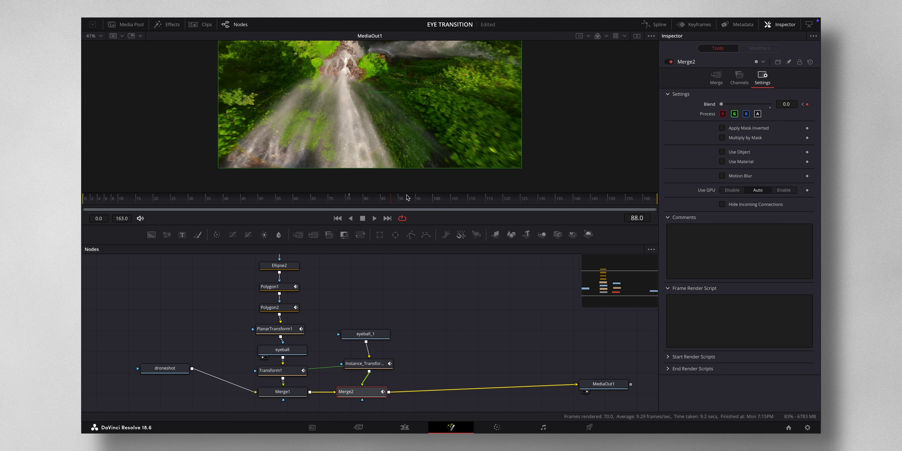
left_click_drag(392, 203, 268, 202)
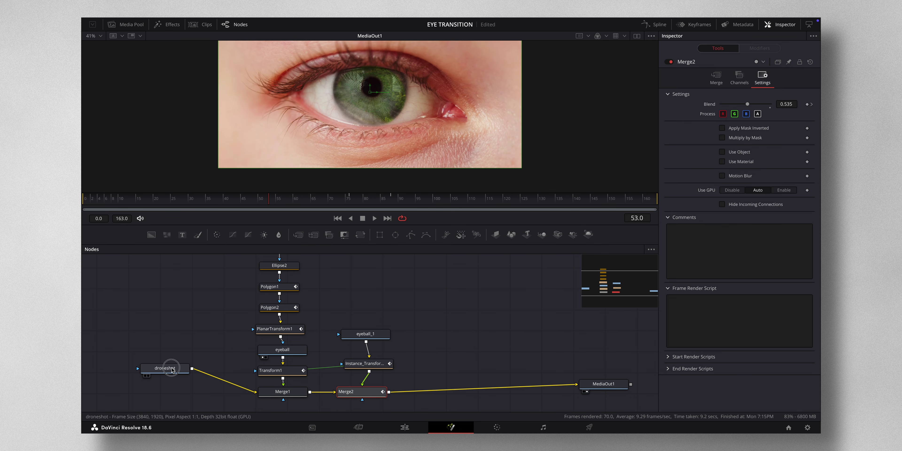
Step: Insert a Transform node between the droneshot clip and Merge1, moving the clip node aside to make room
left_click_drag(171, 370, 127, 376)
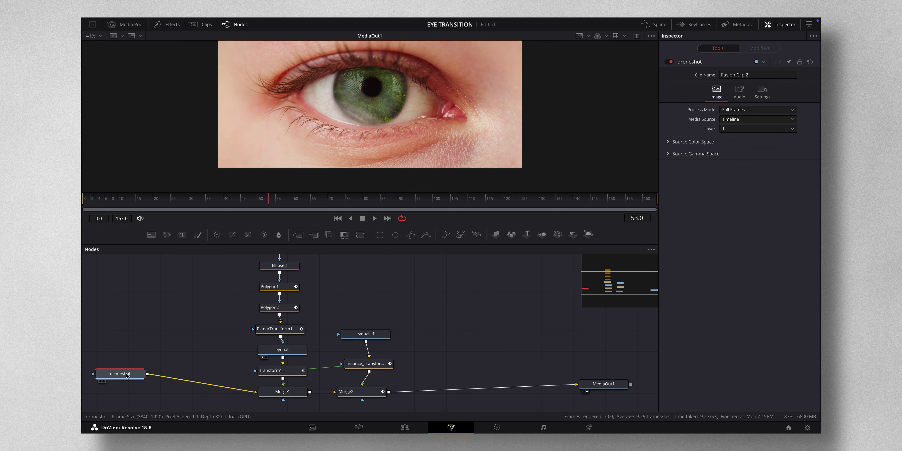
key("shift+space")
type("tran")
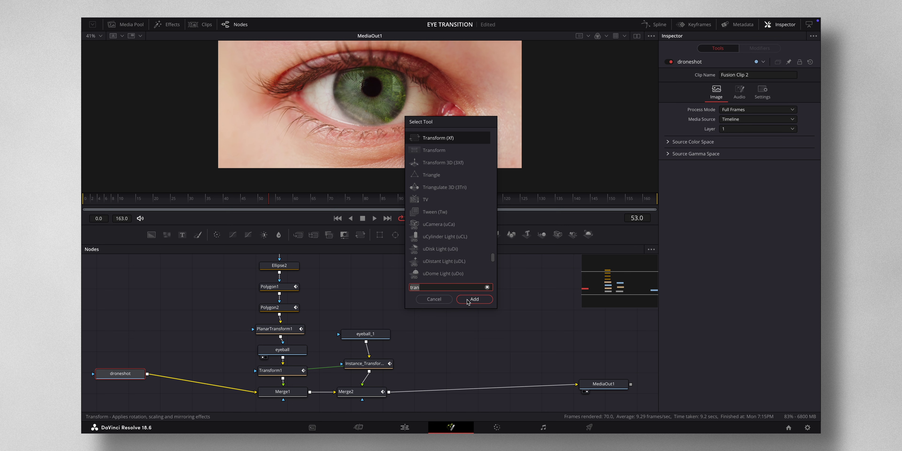
left_click(474, 299)
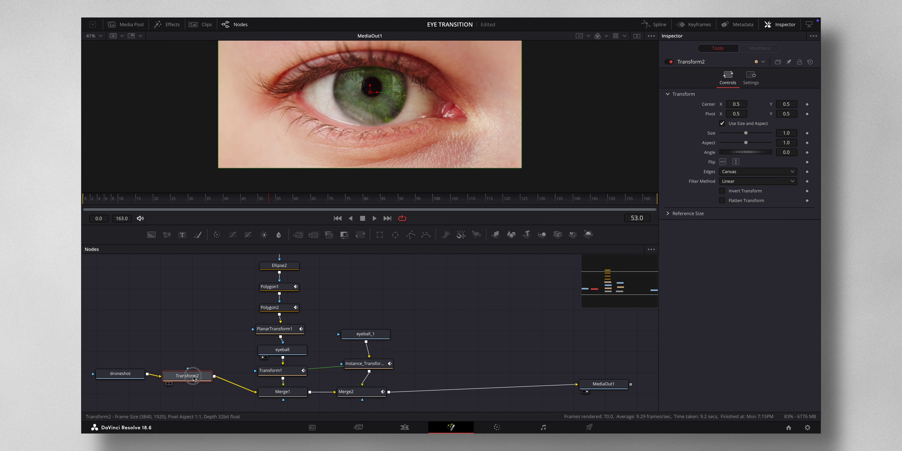
left_click_drag(194, 378, 196, 379)
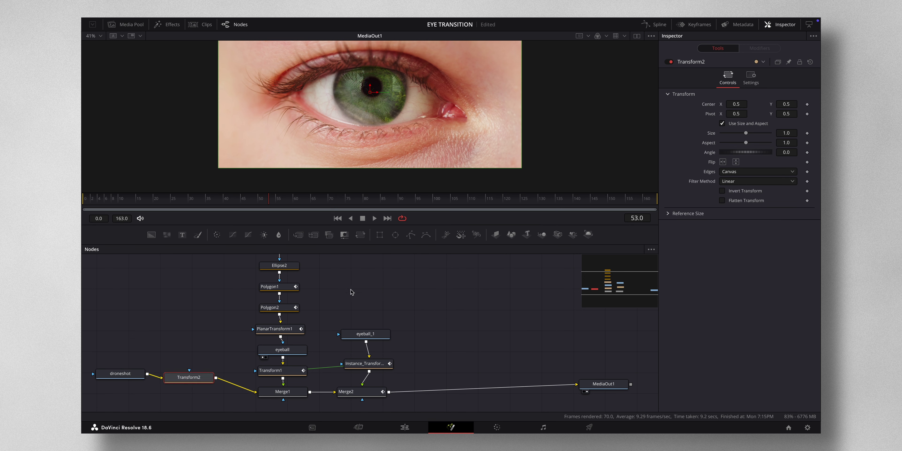
Step: Keyframe the size of Transform2 at 0.5 on frame 56, 1.4 on frame 67 and 1.0 on frame 85
left_click_drag(270, 202, 279, 201)
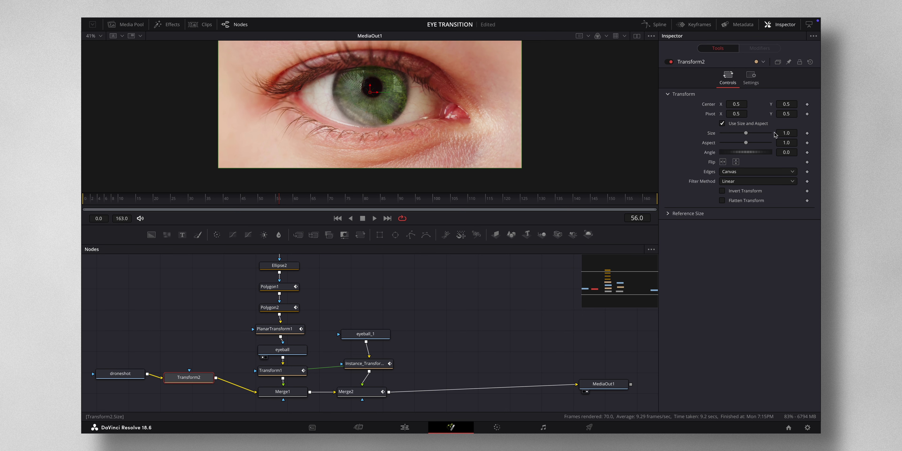
left_click_drag(789, 133, 596, 142)
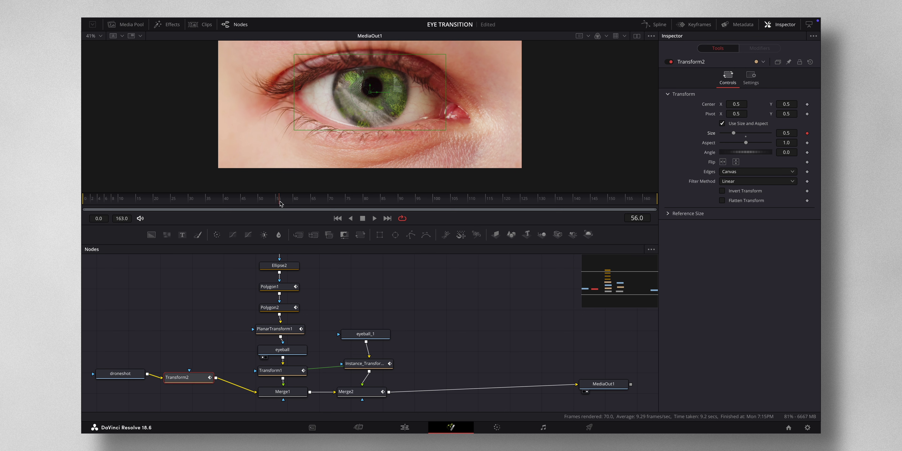
left_click_drag(280, 204, 318, 203)
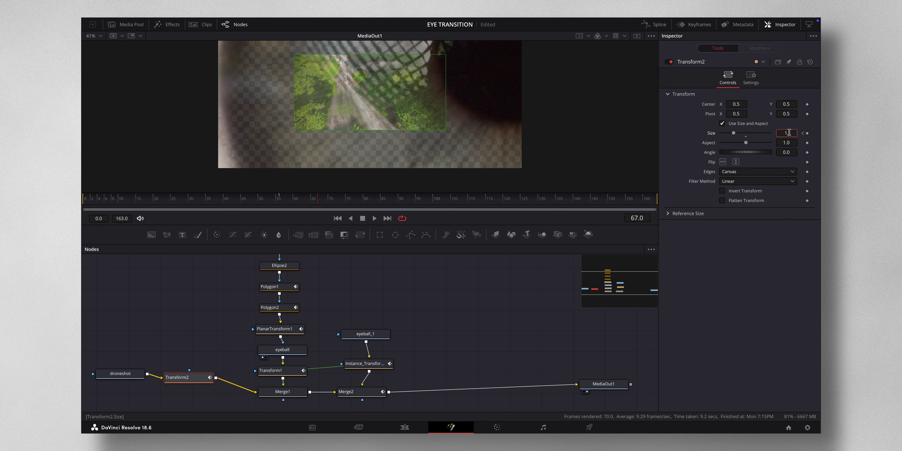
key("Tab")
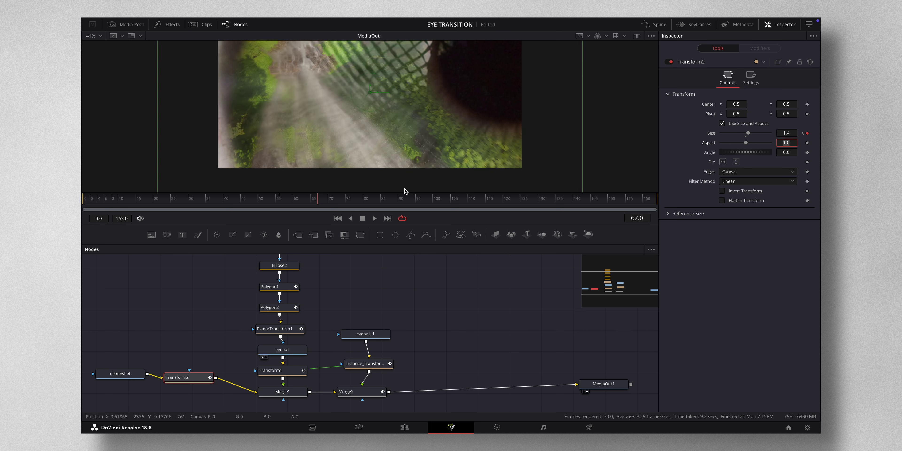
left_click_drag(319, 202, 383, 202)
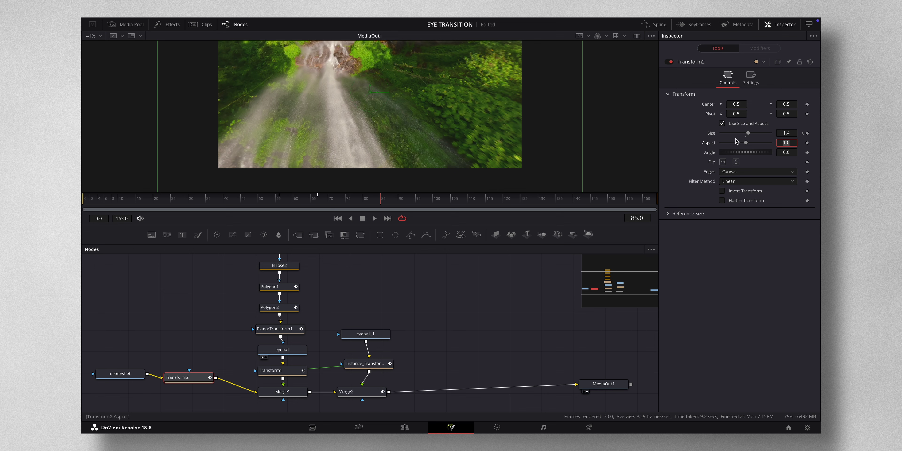
double_click(747, 139)
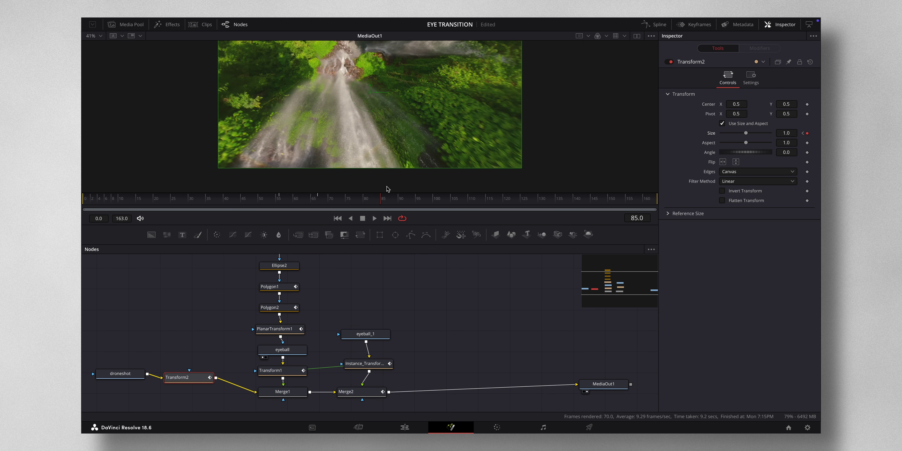
mouse_move(380, 201)
left_mouse_down()
mouse_move(252, 205)
mouse_move(395, 205)
mouse_move(380, 205)
left_mouse_up()
Step: Smooth the Transform2 size keyframes in the spline editor with the other curves hidden, and lengthen the first keyframe's ease handle
left_click(660, 26)
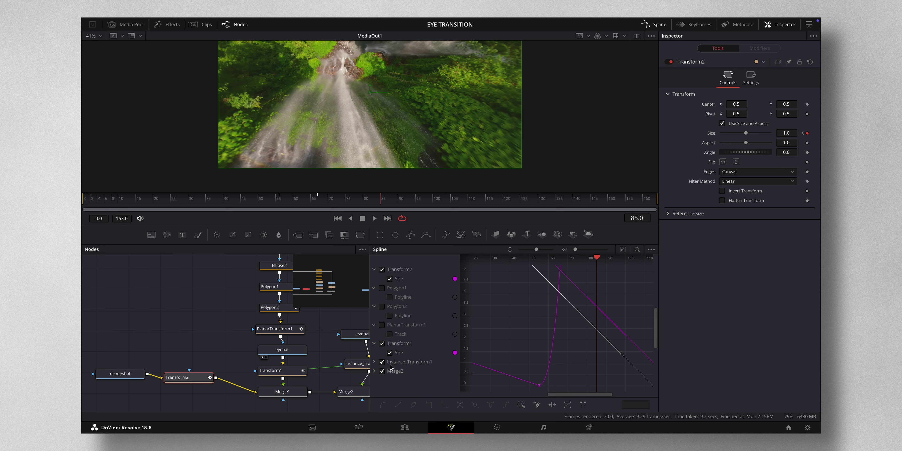
left_click(387, 350)
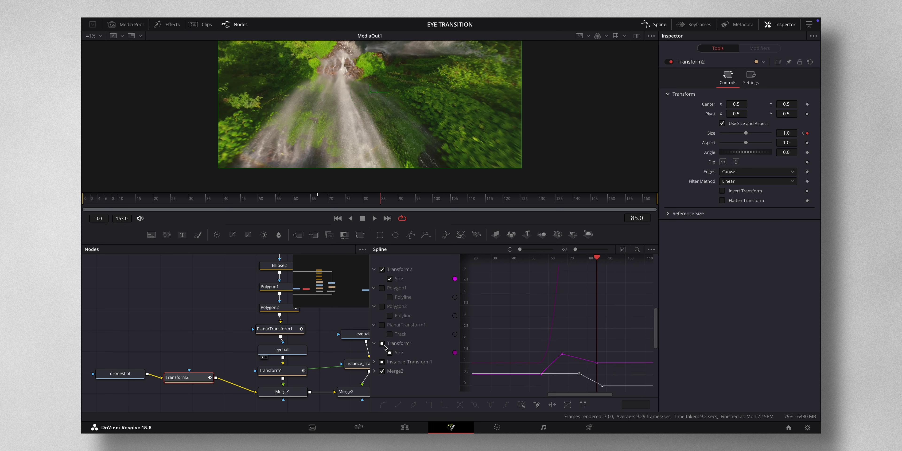
left_click(384, 345)
left_click(382, 372)
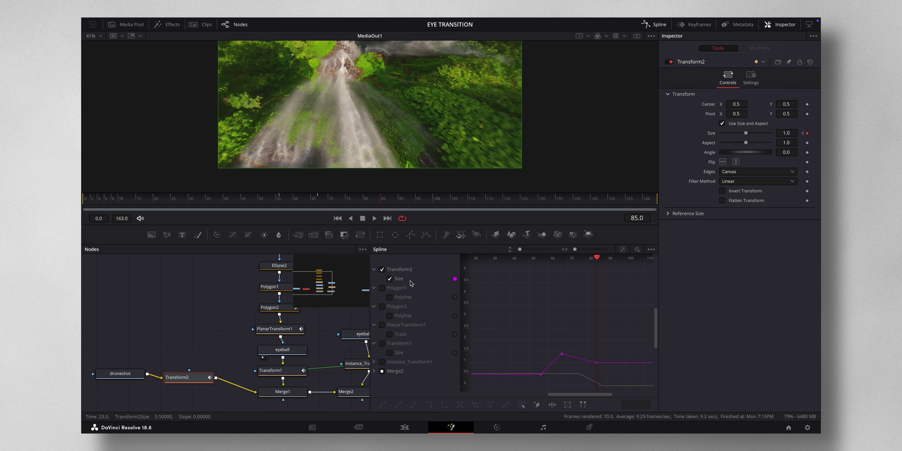
left_click_drag(514, 333, 624, 389)
key("s")
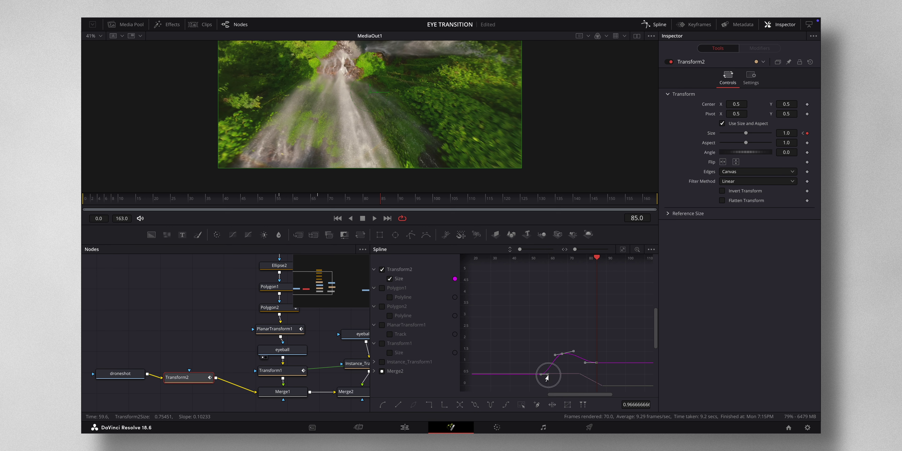
left_click_drag(547, 376, 553, 376)
left_click(654, 28)
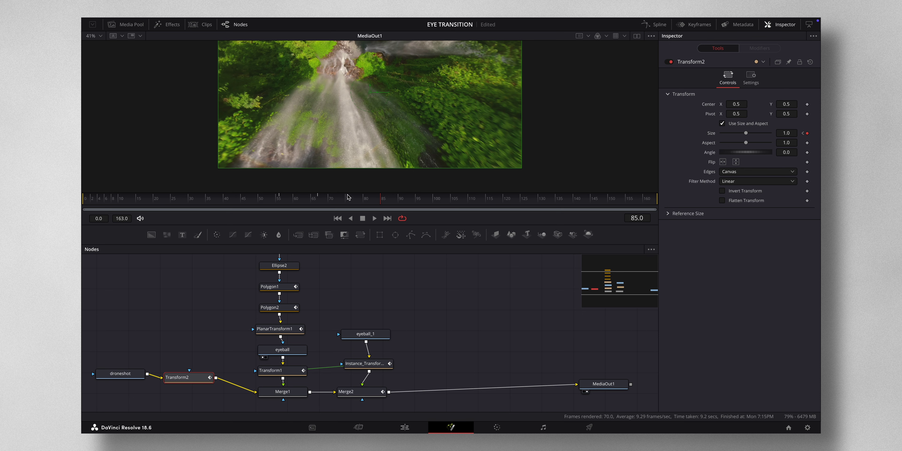
Step: Scrub back through the zoom, raise the Transform2 size keyframe on frame 56 to 0.819, and check the frames before it
left_click_drag(382, 203, 307, 205)
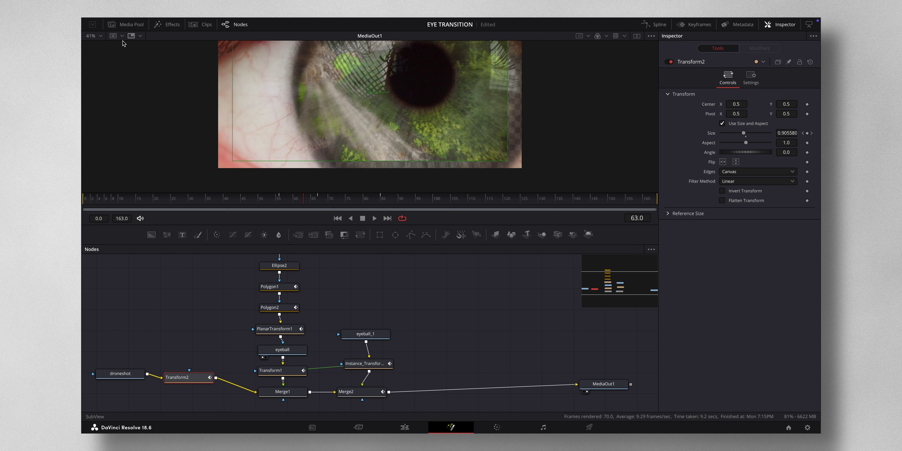
key("ctrl+f")
left_click(282, 204)
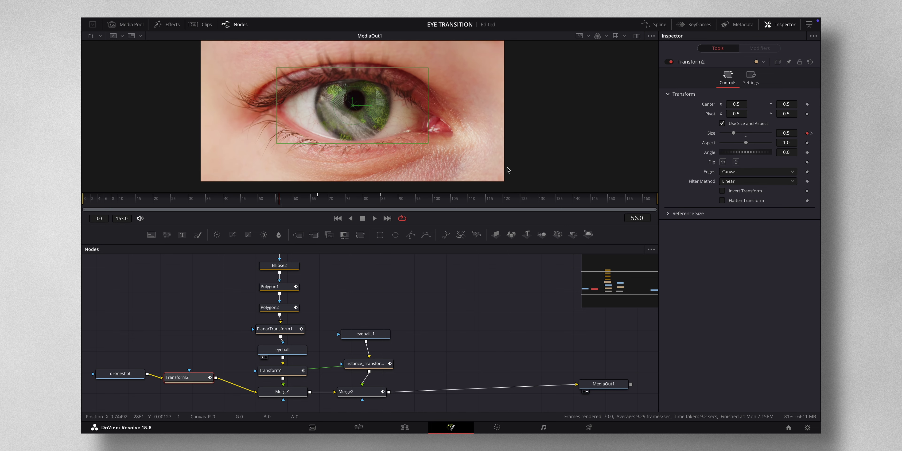
left_click_drag(787, 132, 489, 133)
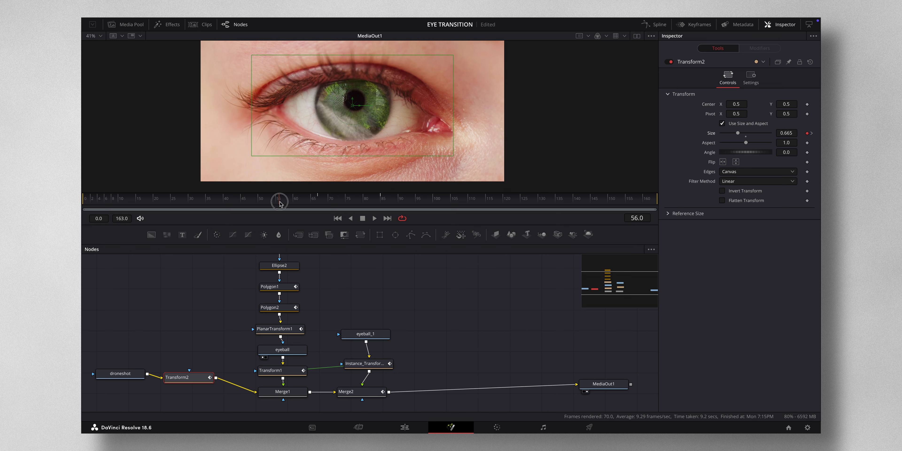
mouse_move(279, 202)
left_mouse_down()
mouse_move(301, 204)
mouse_move(283, 207)
left_mouse_up()
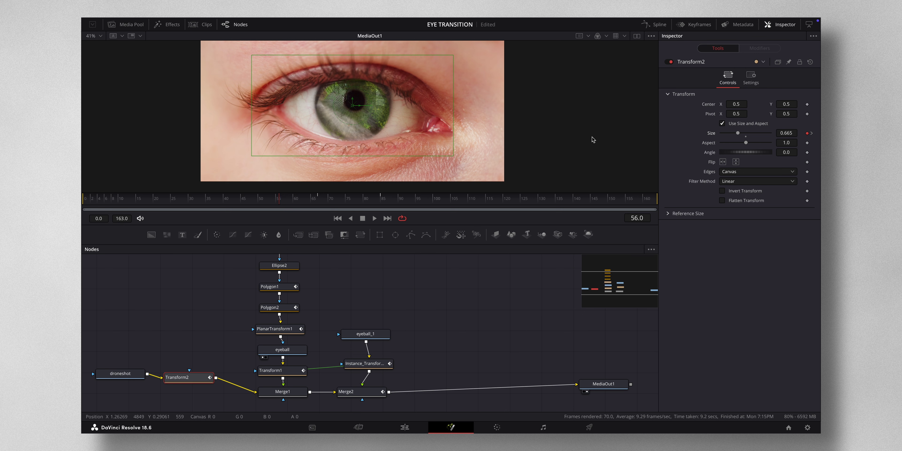
left_click_drag(786, 133, 481, 140)
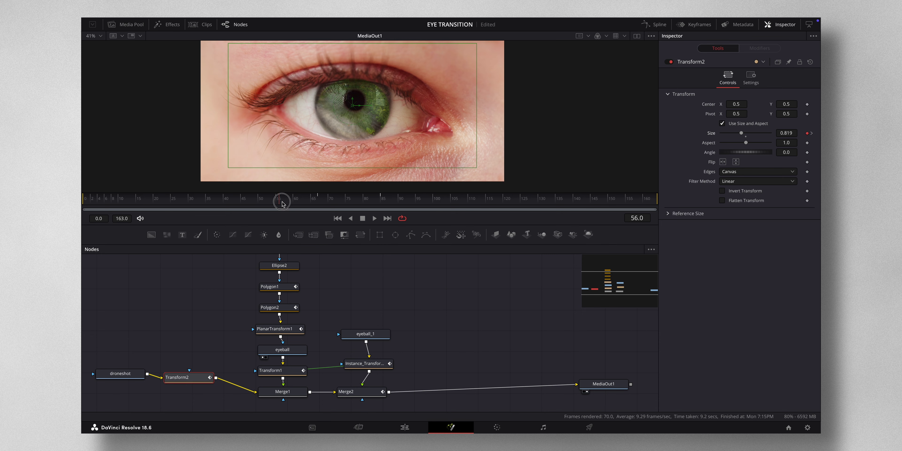
left_click_drag(283, 203, 264, 206)
Step: Insert a Displace node between Merge2 and MediaOut1, aligning Merge2 under the Transform1 instance and spacing the new node out
left_click(354, 392)
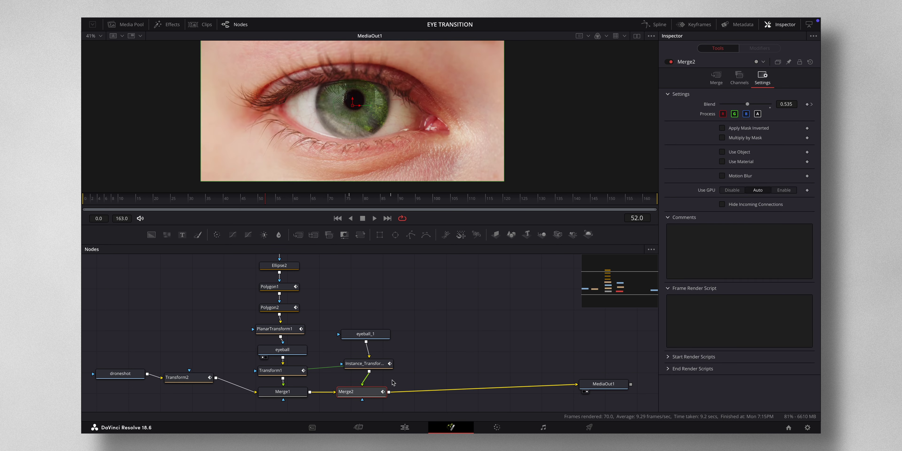
left_click_drag(372, 393, 379, 394)
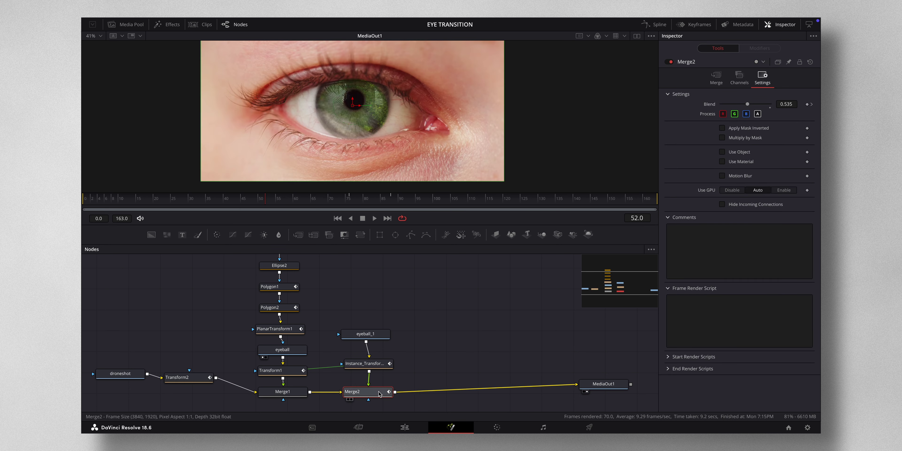
key("shift+space")
type("tran")
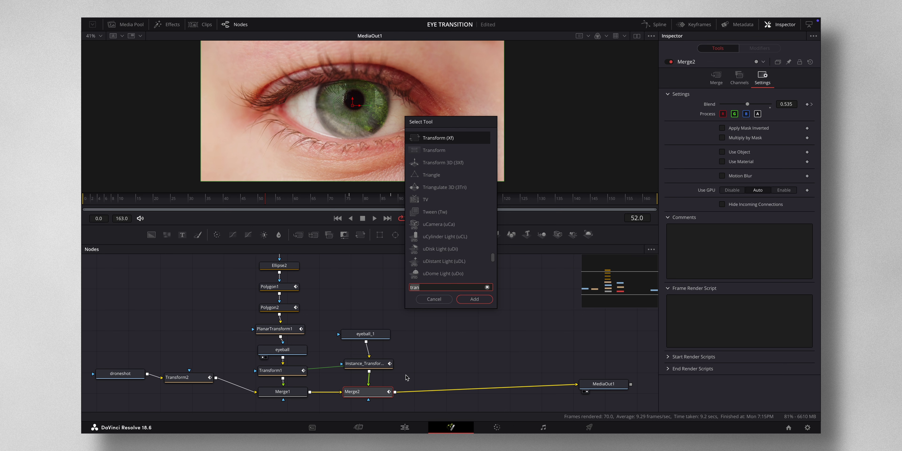
key("BackSpace")
key("BackSpace")
key("BackSpace")
key("BackSpace")
type("disp")
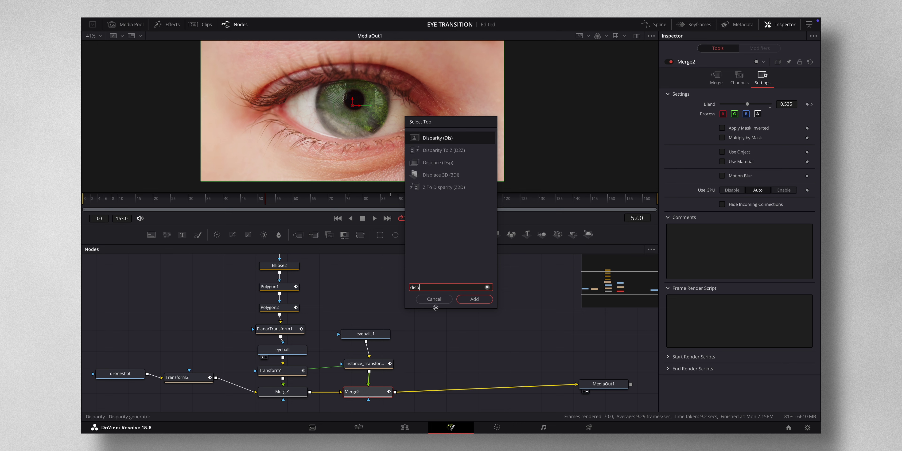
left_click(455, 162)
left_click(474, 299)
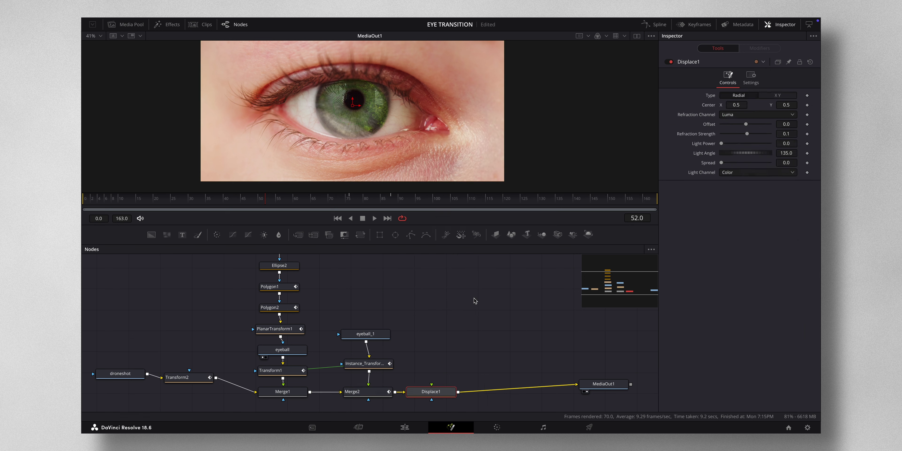
left_click_drag(434, 393, 483, 392)
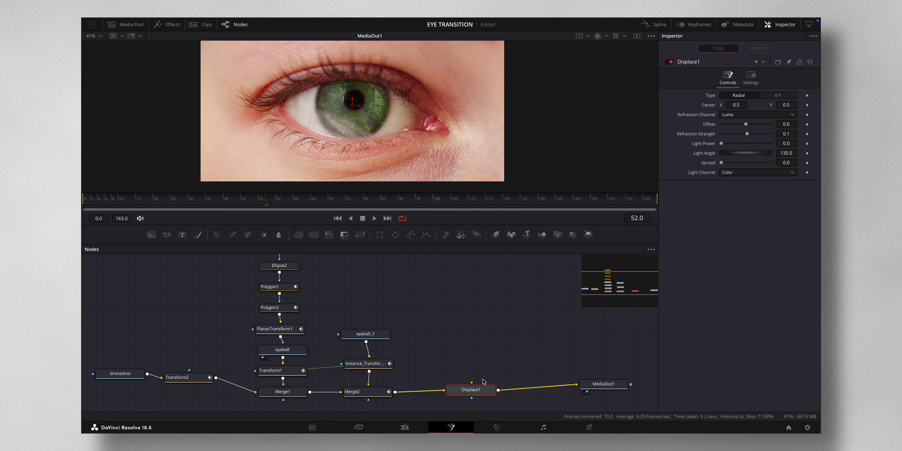
key("shift+space")
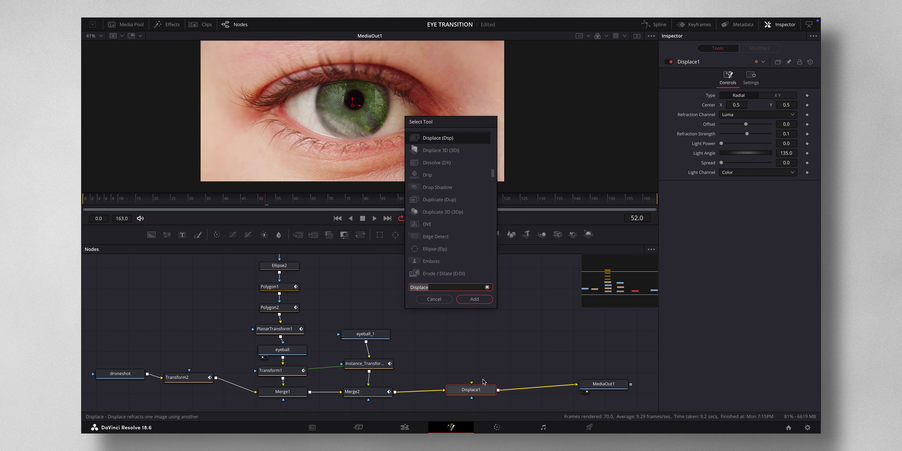
type("fast")
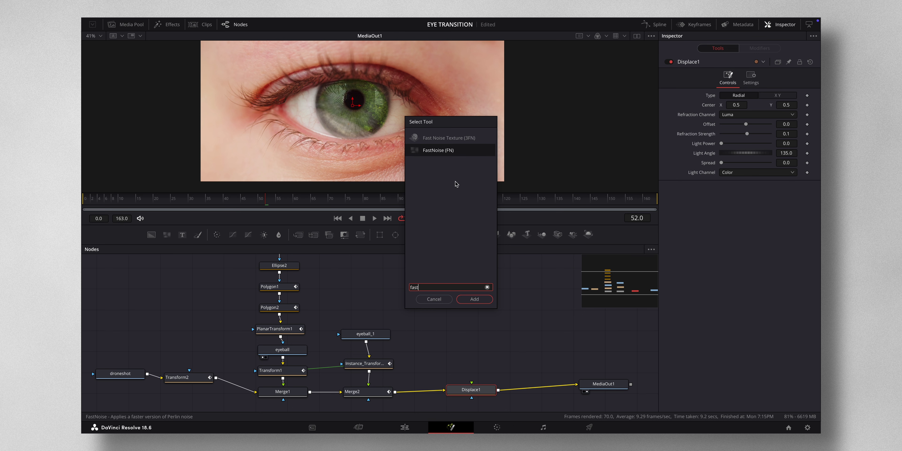
left_click(475, 299)
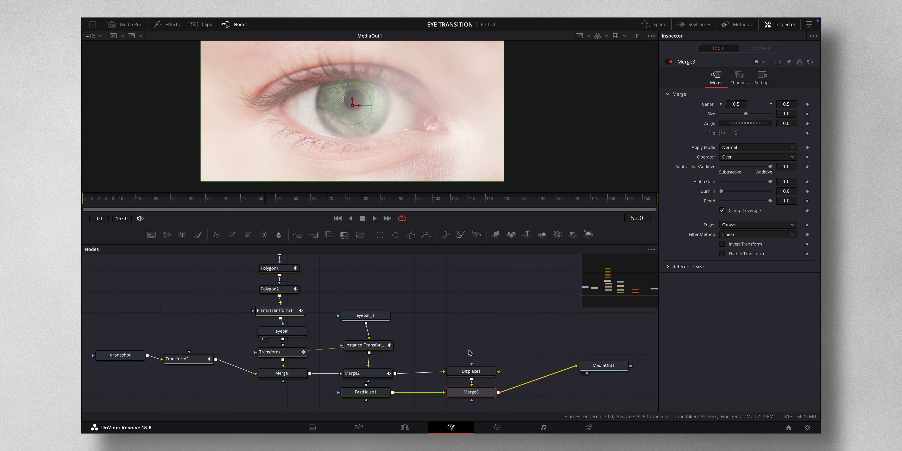
key("ctrl+z")
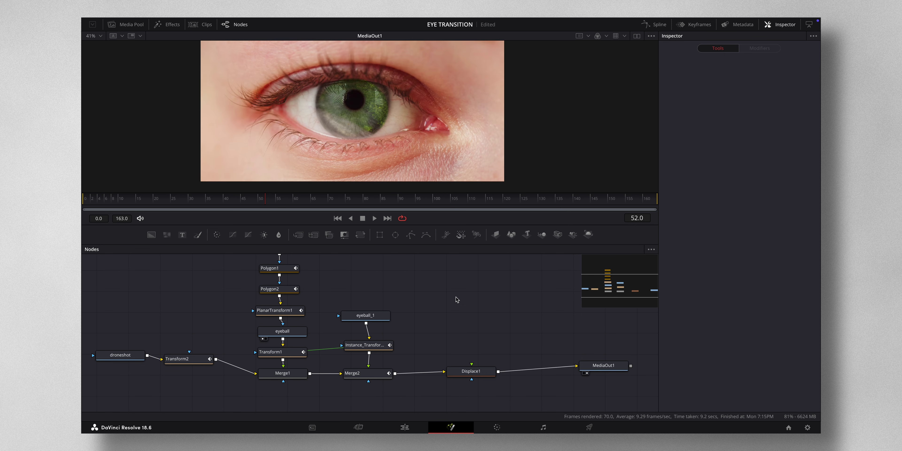
Step: Add a standalone FastNoise node above Displace1, connect its output to Displace1's open image input, and select Displace1
key("shift+space")
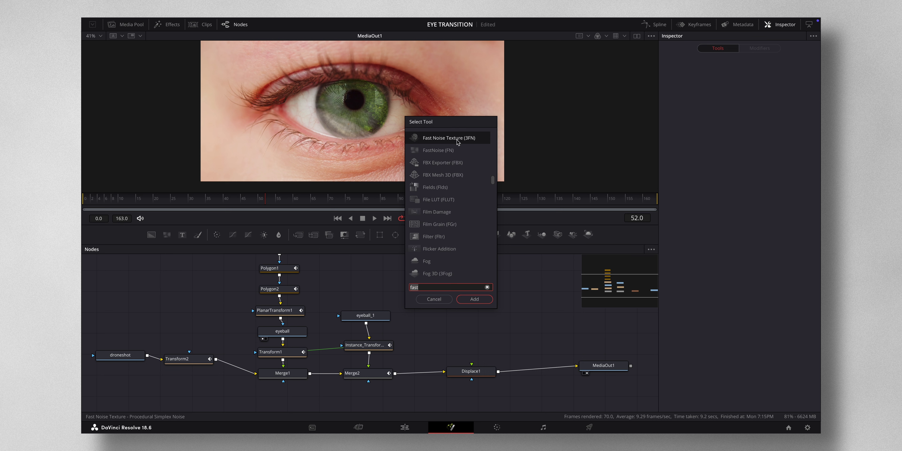
left_click(456, 151)
left_click(473, 299)
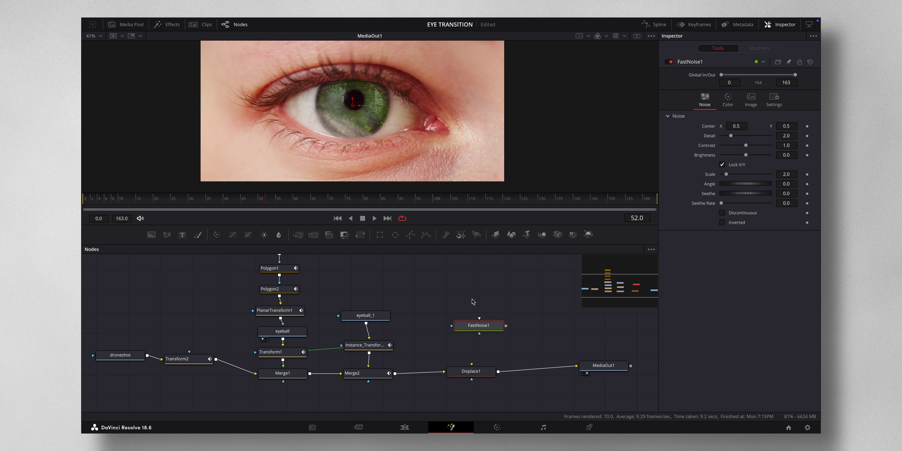
left_click(475, 322)
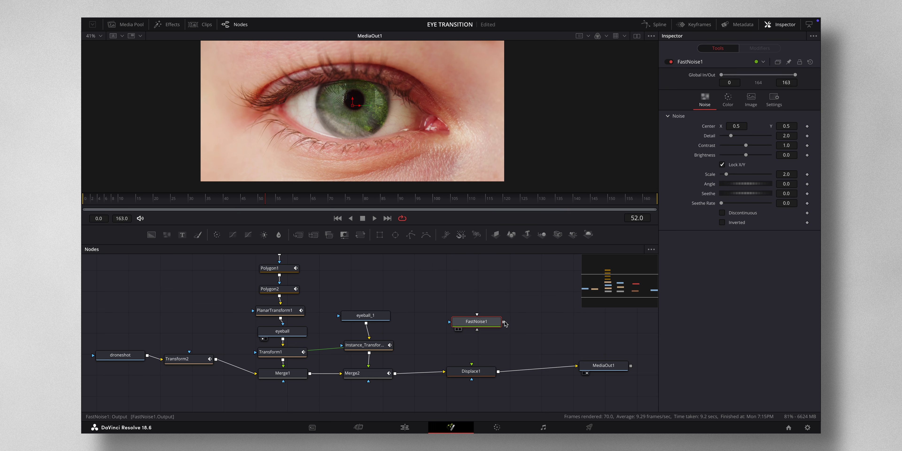
left_click_drag(504, 322, 483, 371)
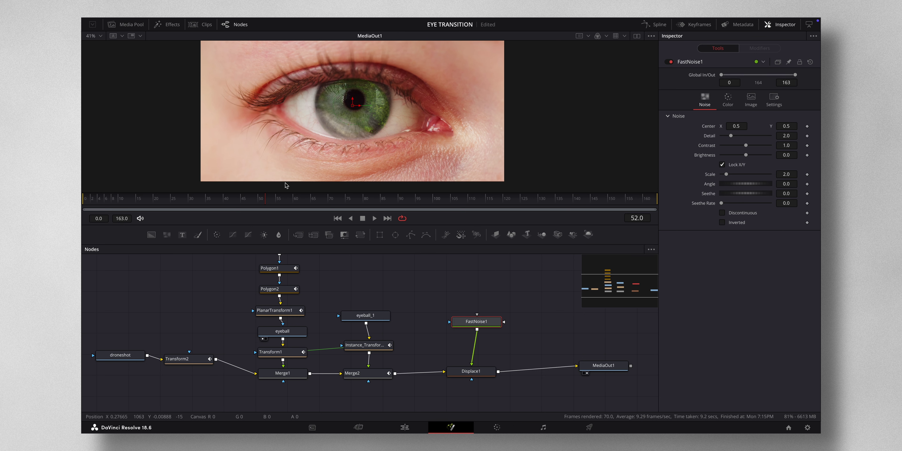
left_click(484, 376)
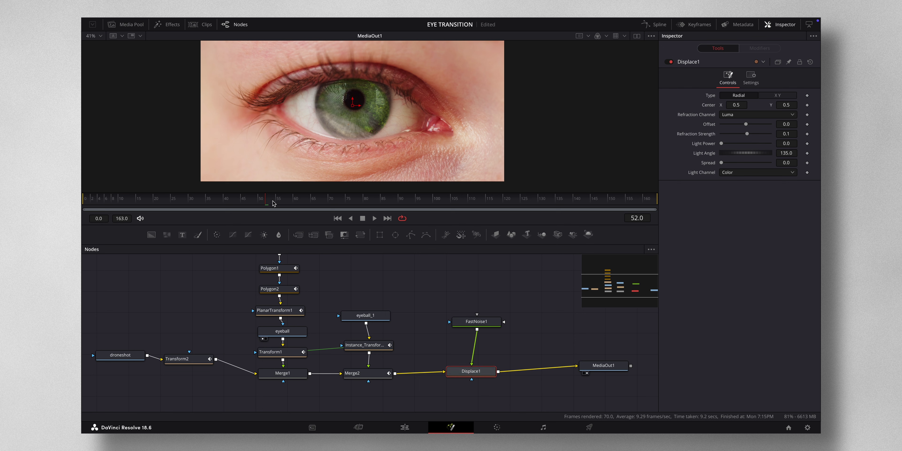
Step: Set Displace1's Refraction Strength to 0 and keyframe it at frame 68
mouse_move(276, 201)
left_mouse_down()
mouse_move(413, 203)
mouse_move(285, 204)
left_mouse_up()
left_click_drag(288, 203, 323, 204)
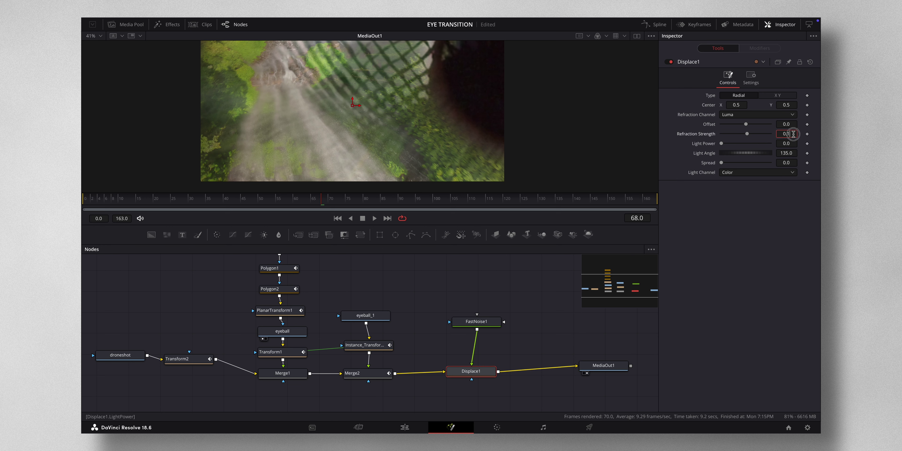
left_click_drag(794, 134, 781, 134)
type("0")
left_click(808, 133)
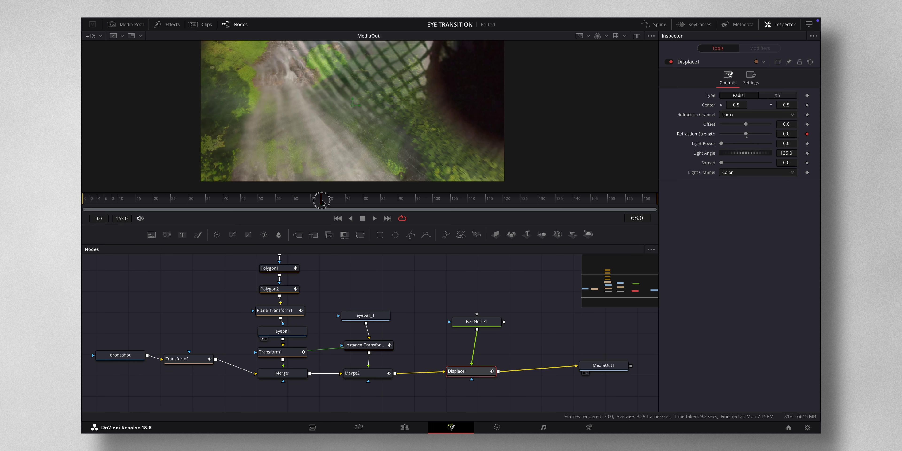
Step: Keyframe Displace1's Refraction Strength at 0.083 on frame 83 and back to 0 on frame 97
left_click_drag(323, 202, 378, 203)
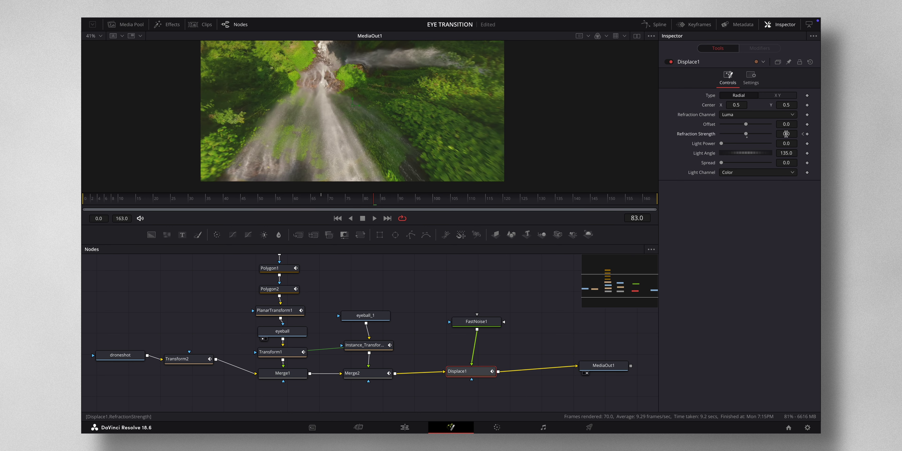
left_click_drag(787, 133, 802, 134)
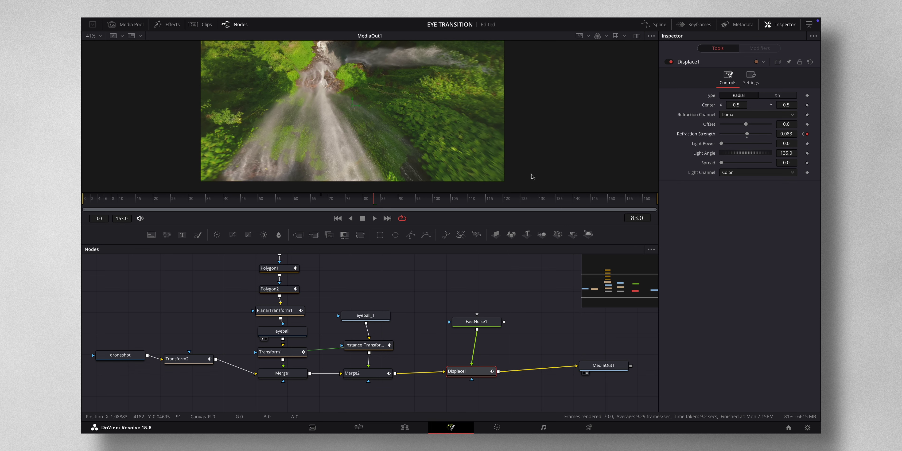
left_click_drag(374, 202, 425, 201)
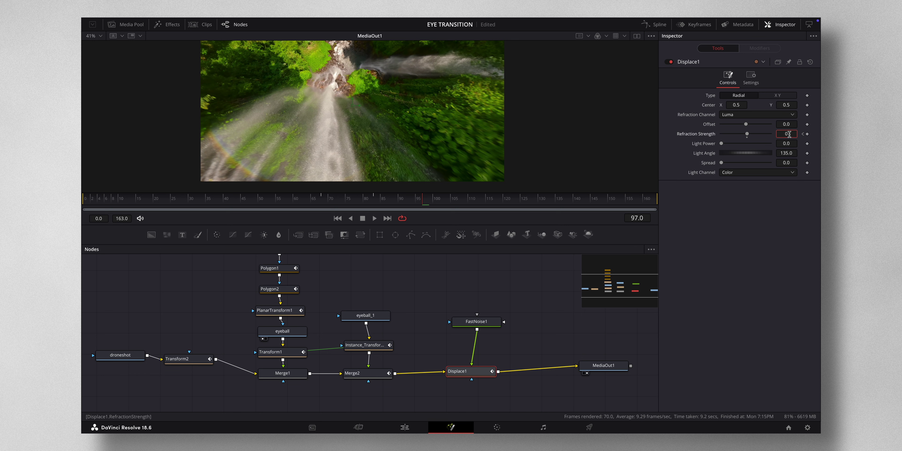
key("Tab")
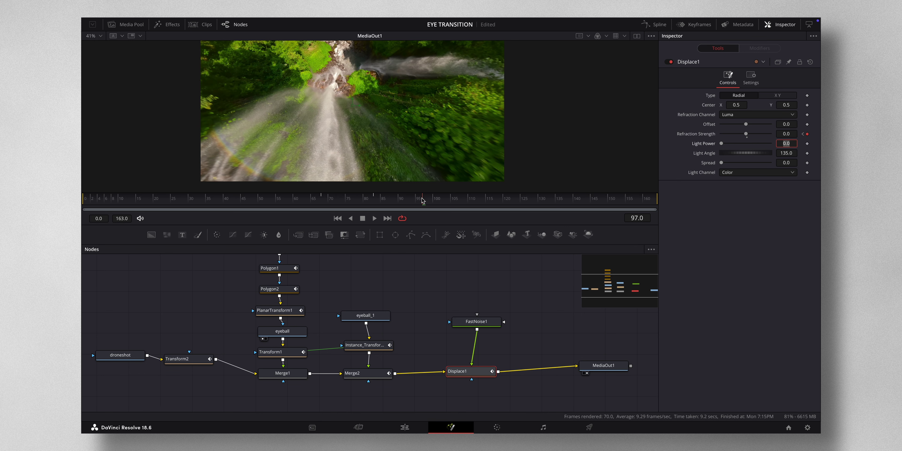
Step: Return to frame 68 and set FastNoise1's Scale to 6.3
left_click_drag(423, 201, 325, 204)
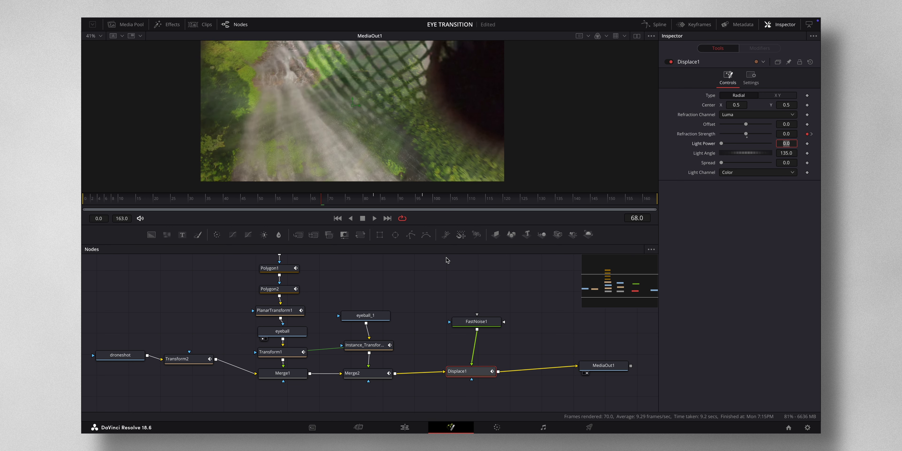
left_click(472, 322)
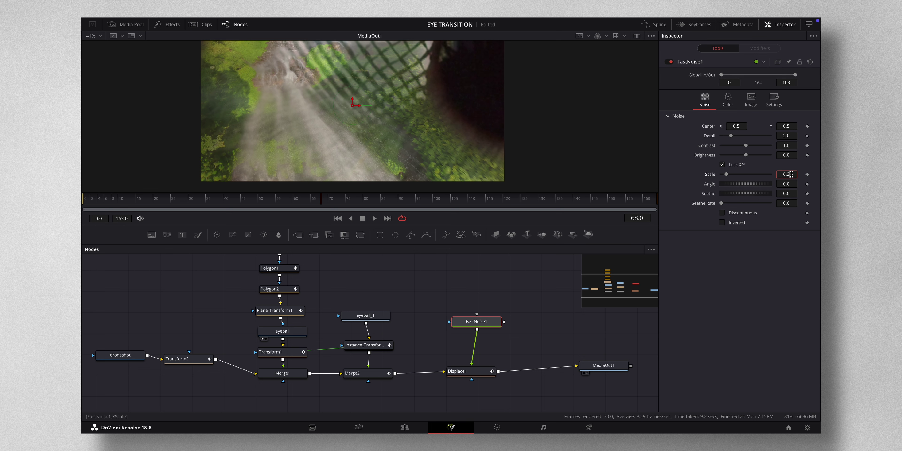
key("Tab")
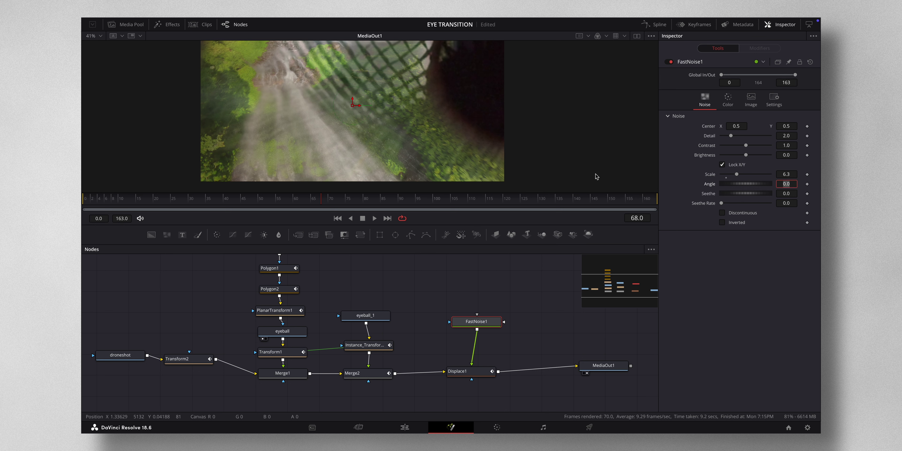
Step: Animate FastNoise1's Seethe with a keyframe of 0 on frame 68 and 0.483 on frame 97, matching Displace1's first and last keyframes
left_click(475, 373)
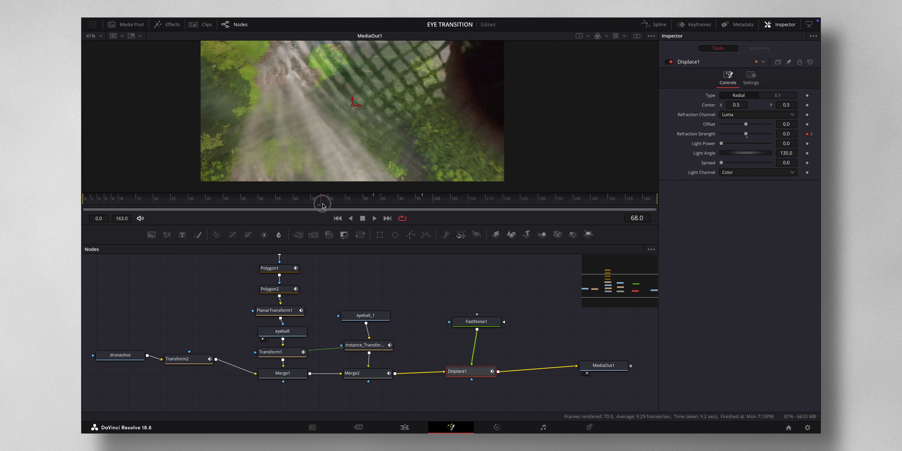
left_click(470, 321)
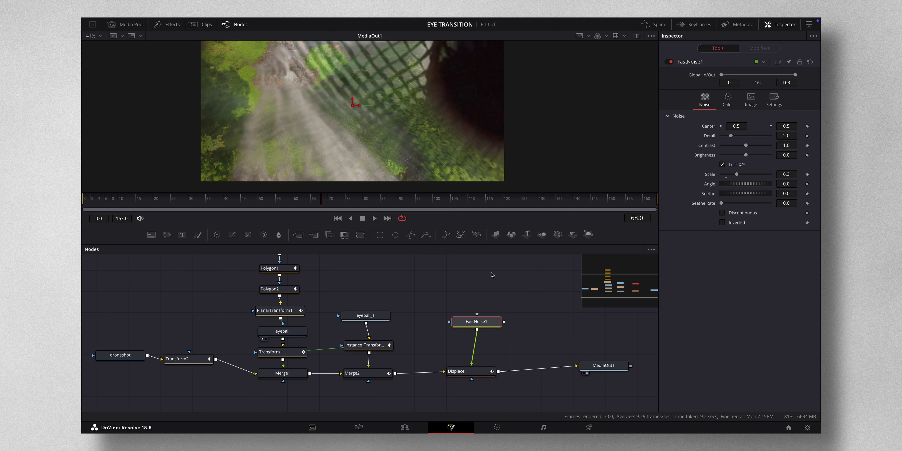
left_click(808, 194)
left_click(476, 376)
left_click_drag(323, 204, 423, 204)
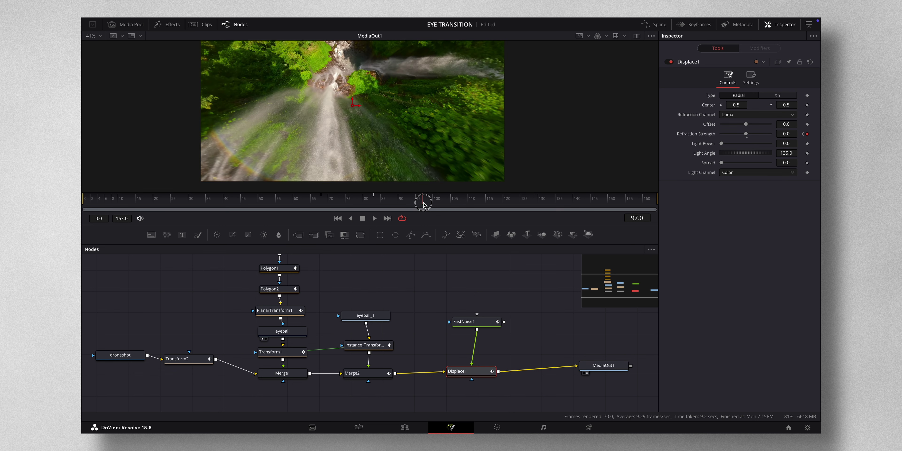
left_click(471, 320)
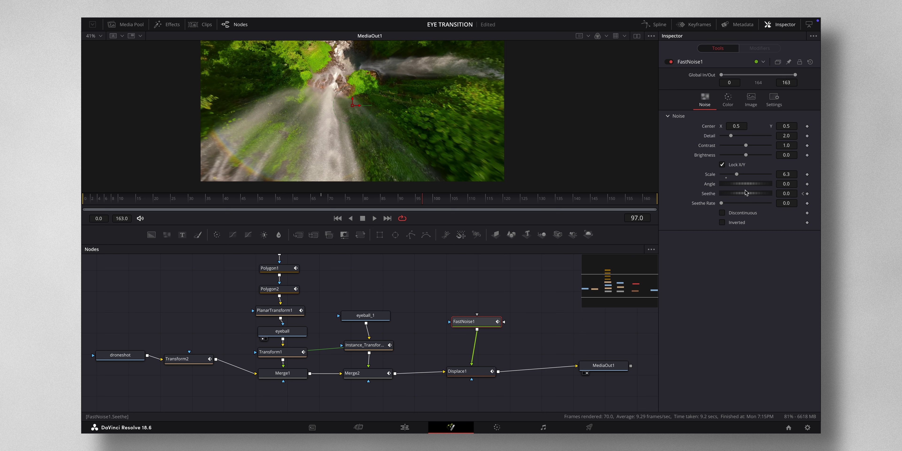
left_click_drag(787, 193, 608, 202)
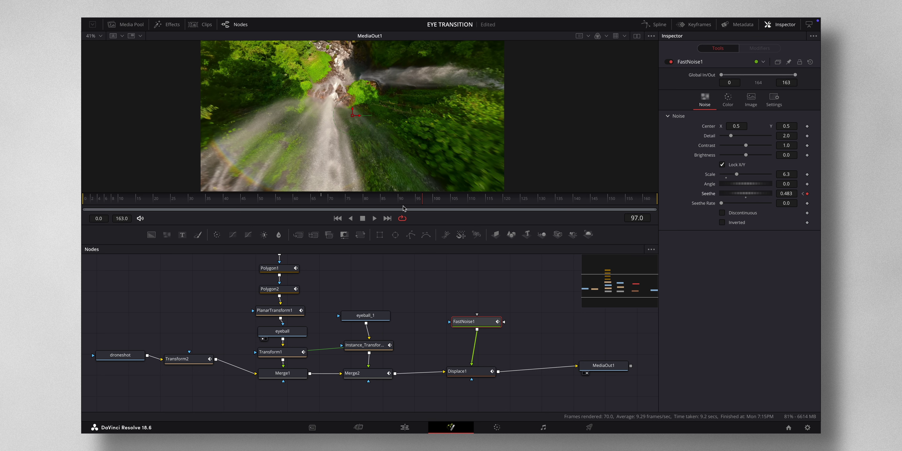
Step: Enlarge the viewer area and play the displaced transition from about frame 65 to check the motion
left_click_drag(407, 192, 407, 224)
left_click(307, 237)
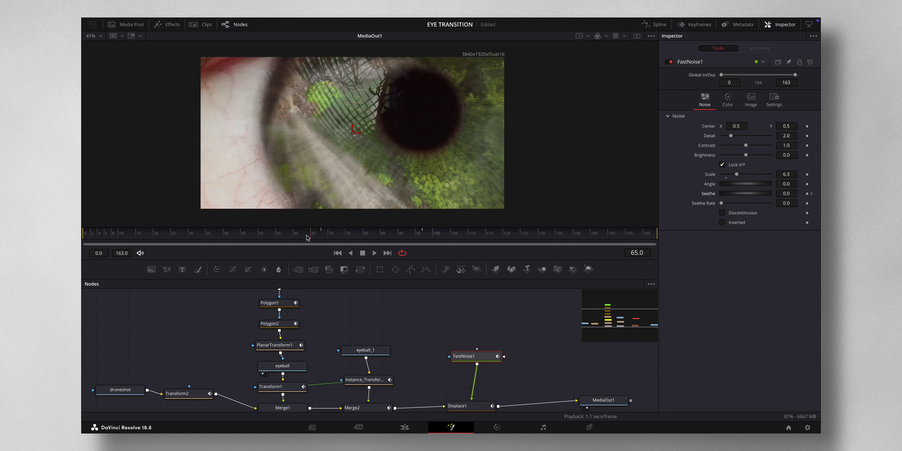
key("space")
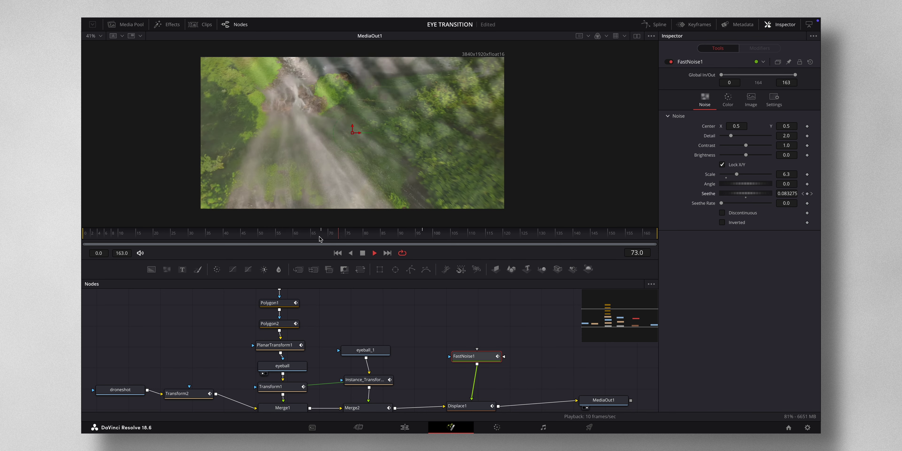
left_click(318, 239)
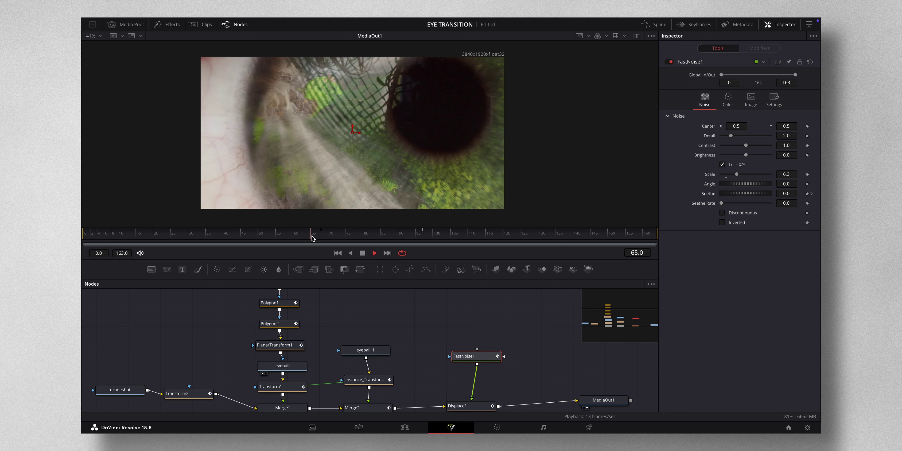